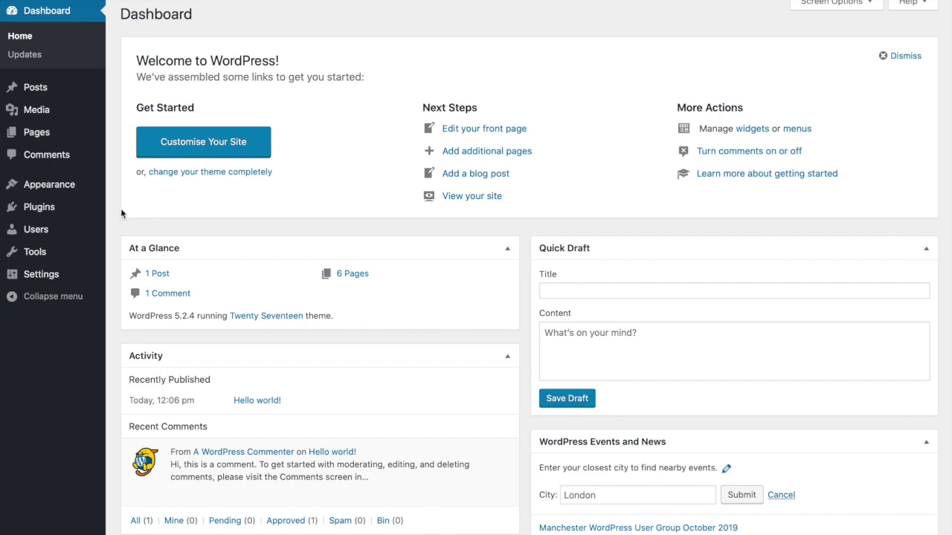
Search the plugin directory for "sidemenu", then install and activate the SideMenu plugin by webd.uk.
click(75, 209)
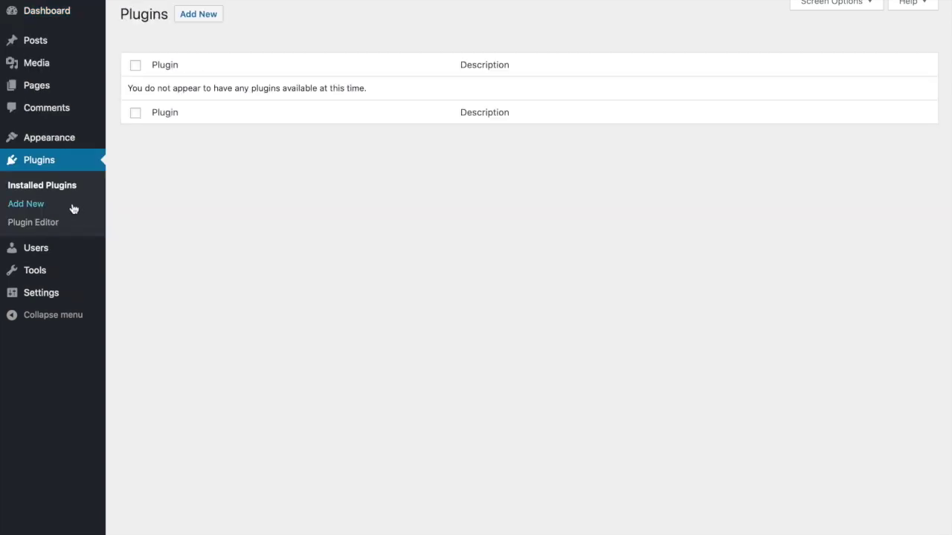
click(209, 20)
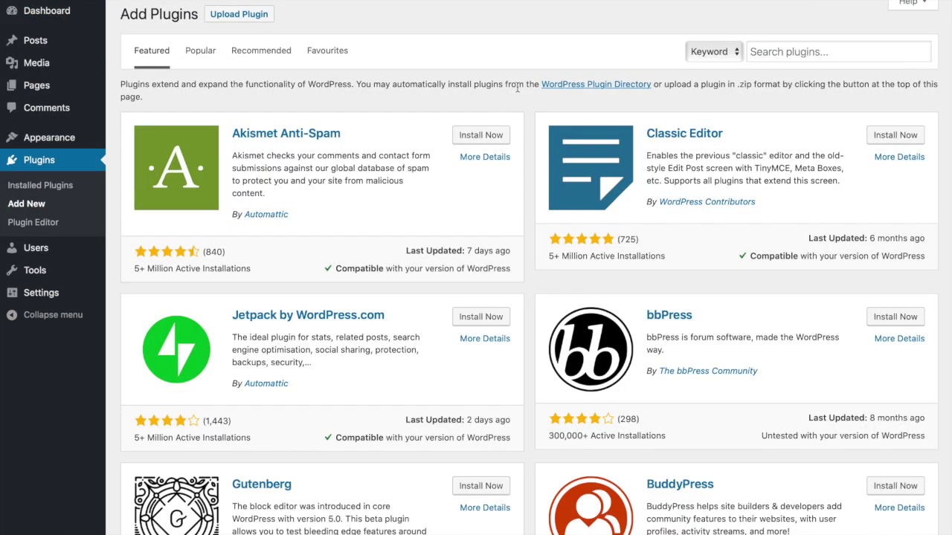
click(786, 54)
text(sidemenu)
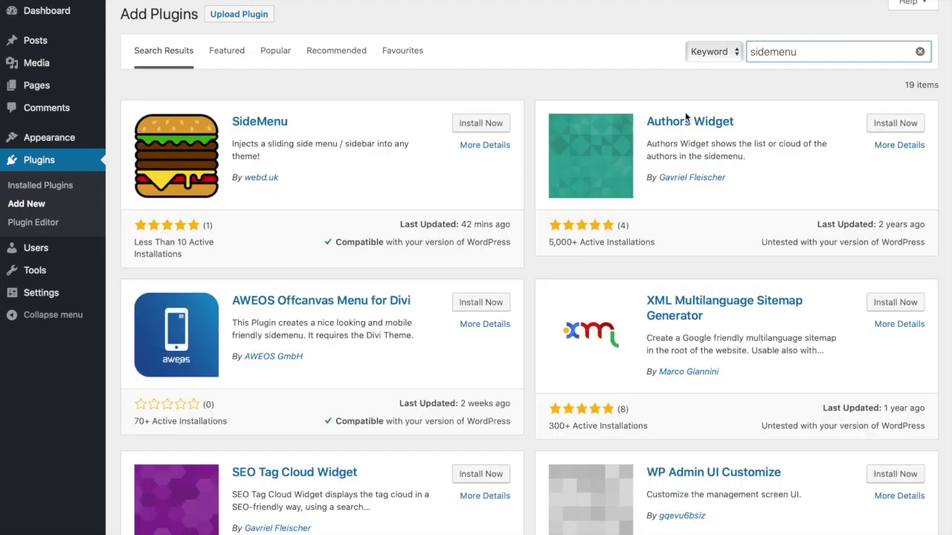
click(490, 131)
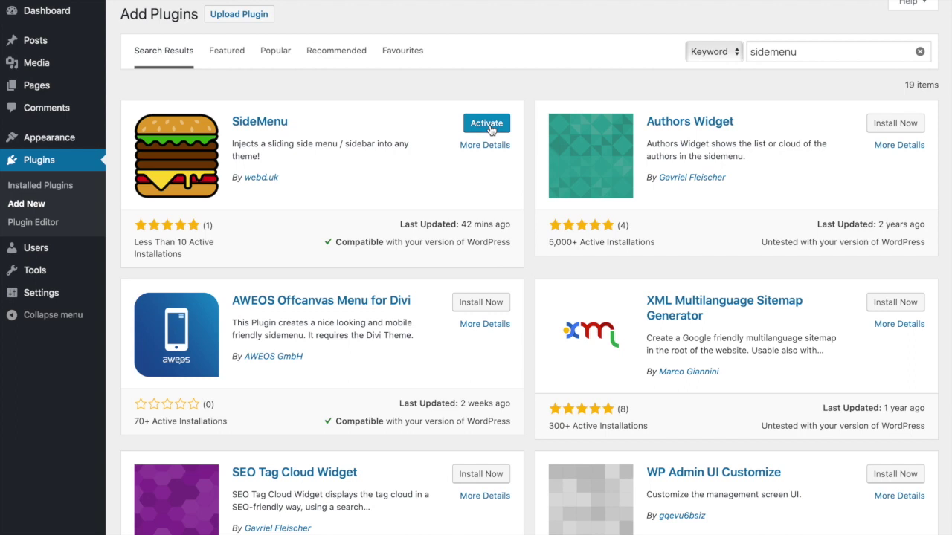
click(487, 125)
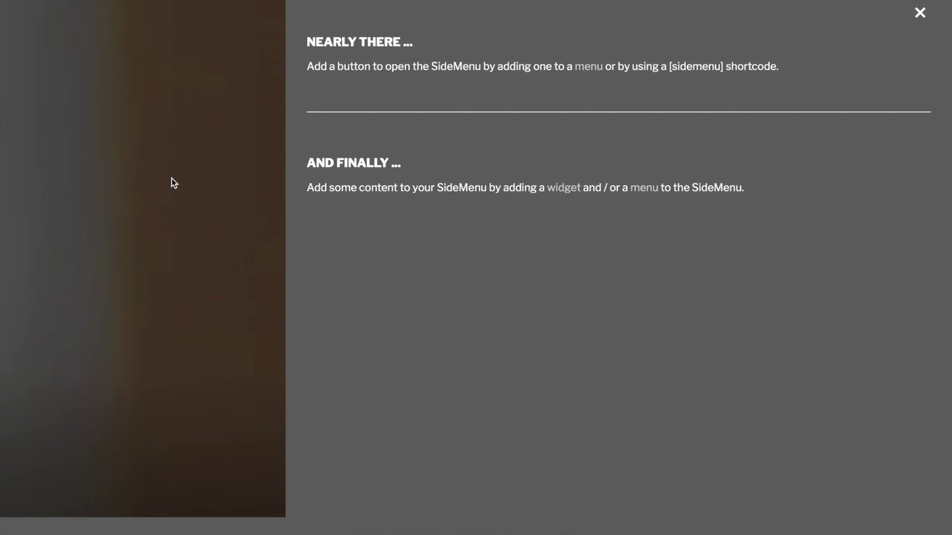
Open the site's menu editor and enable the Open SideMenu box among the available menu item boxes.
mouse_move(50, 2)
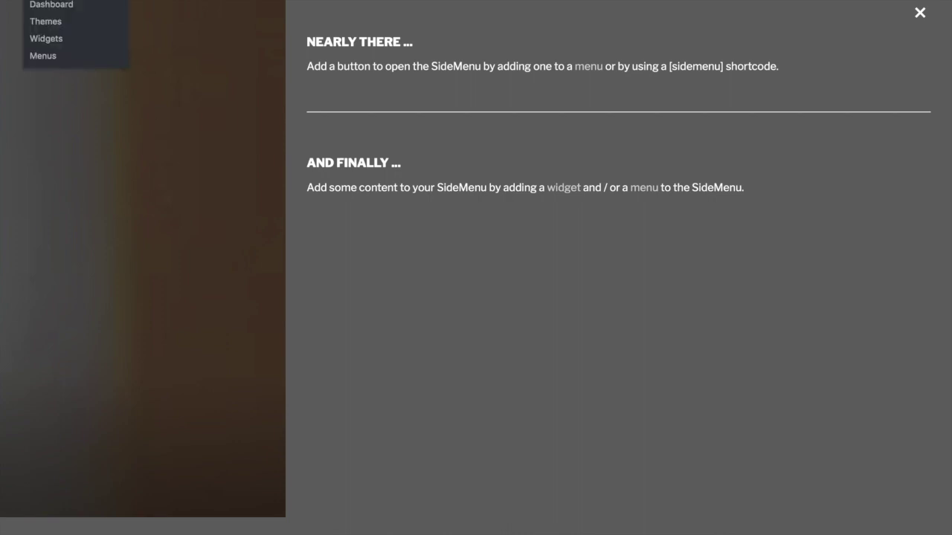
click(50, 64)
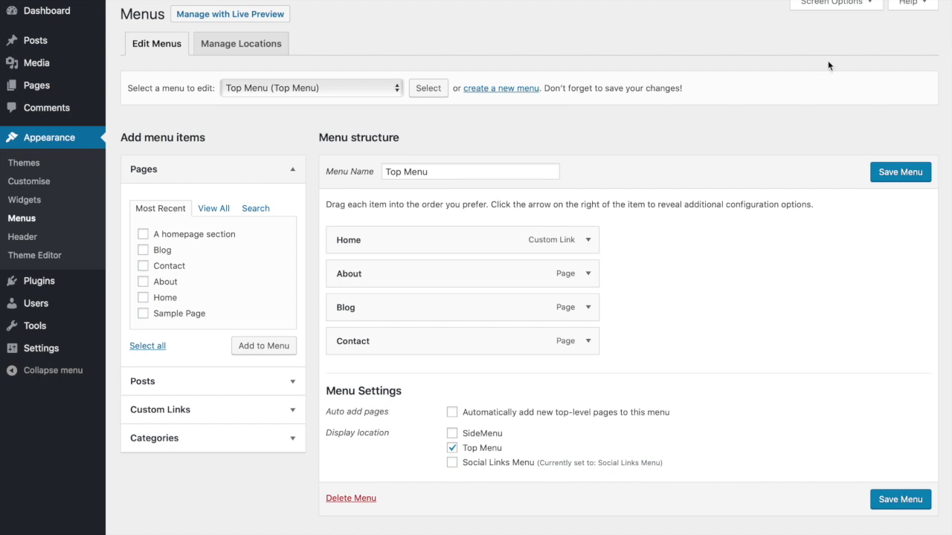
click(833, 3)
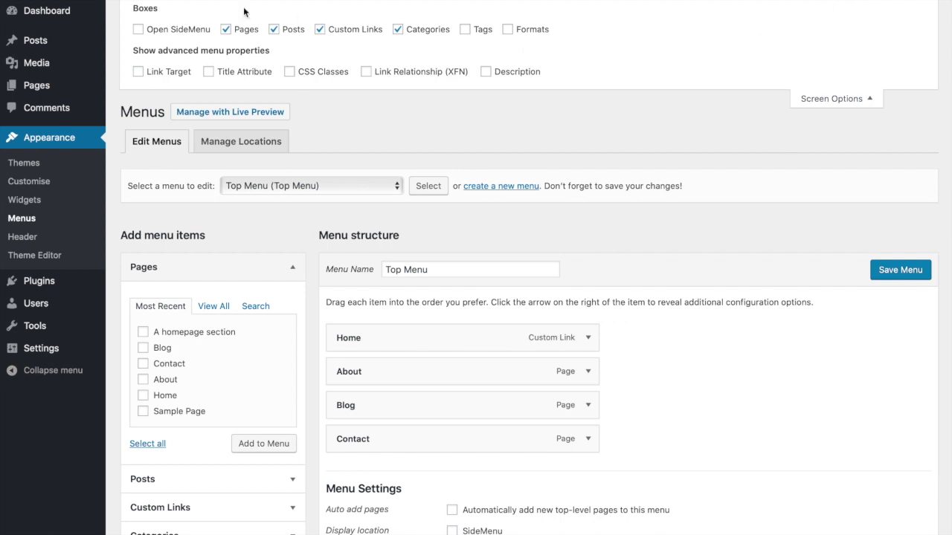
click(151, 34)
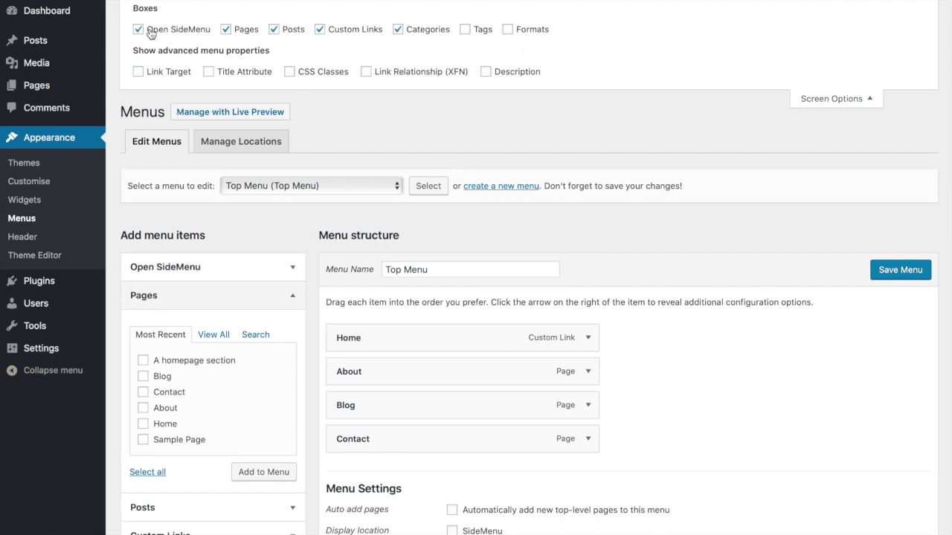
click(848, 99)
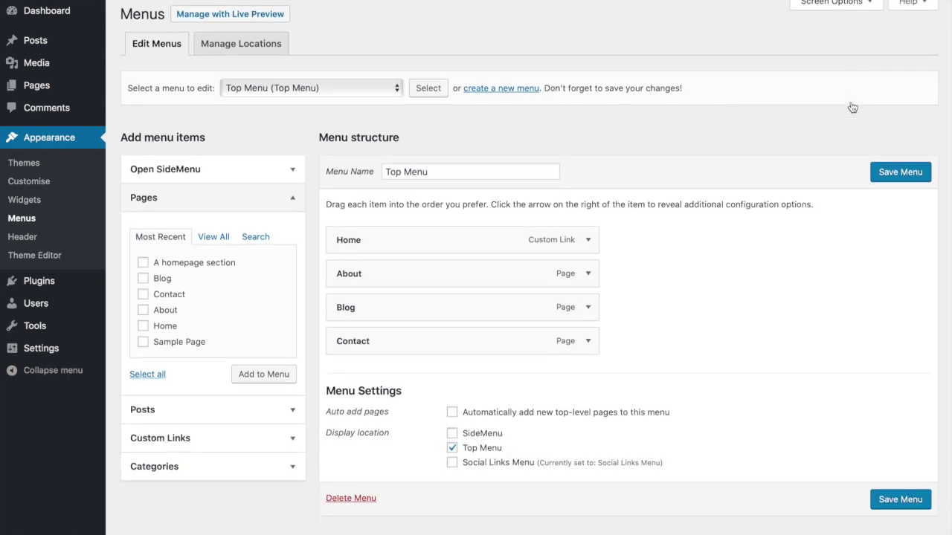
Add the SideMenu item from the Open SideMenu box to the Top Menu.
click(294, 171)
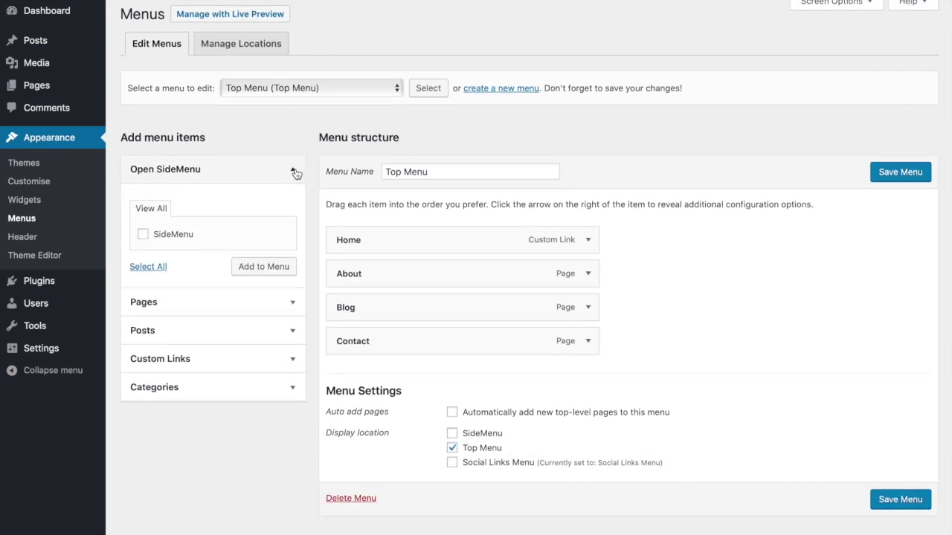
click(175, 239)
click(264, 268)
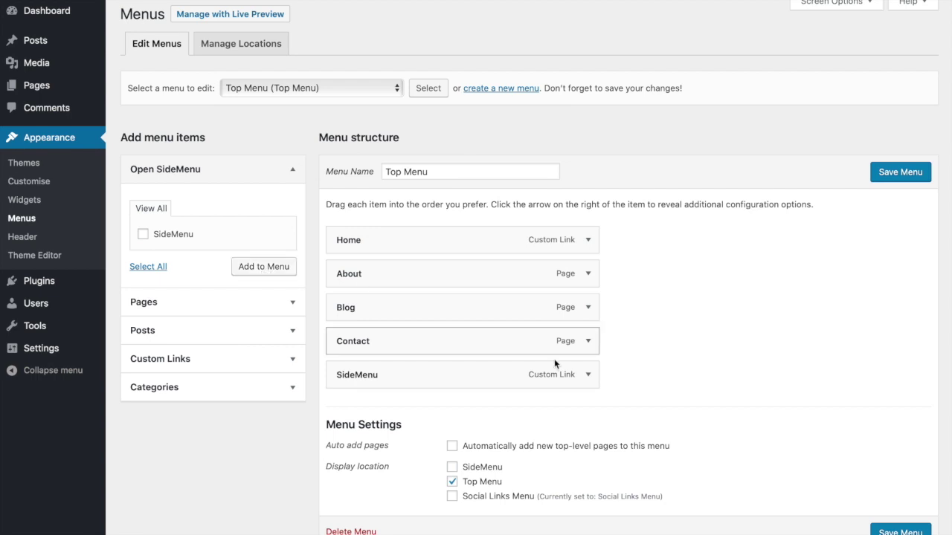
Change the new SideMenu item's navigation label to Test and save the Top Menu.
click(587, 377)
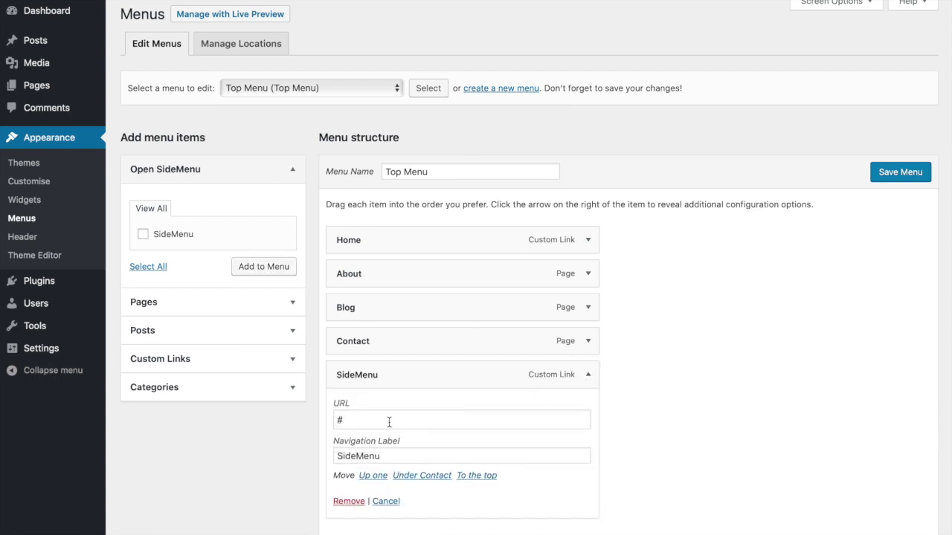
double_click(360, 458)
text(Teset)
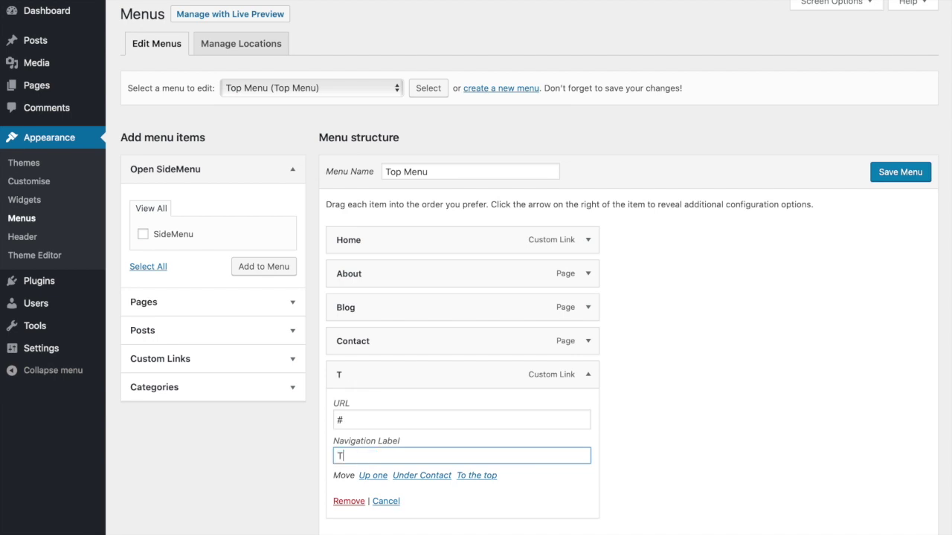
key(BackSpace)
key(BackSpace)
text(t)
scroll(762, 431, down, 3)
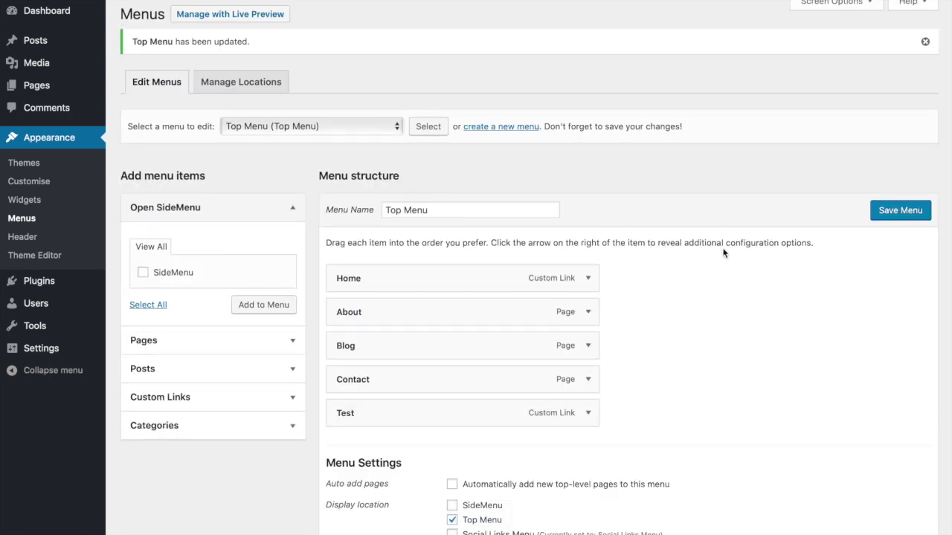
On the live site, test opening the side menu from the Test link and closing it by its close control and the overlay.
scroll(437, 175, down, 2)
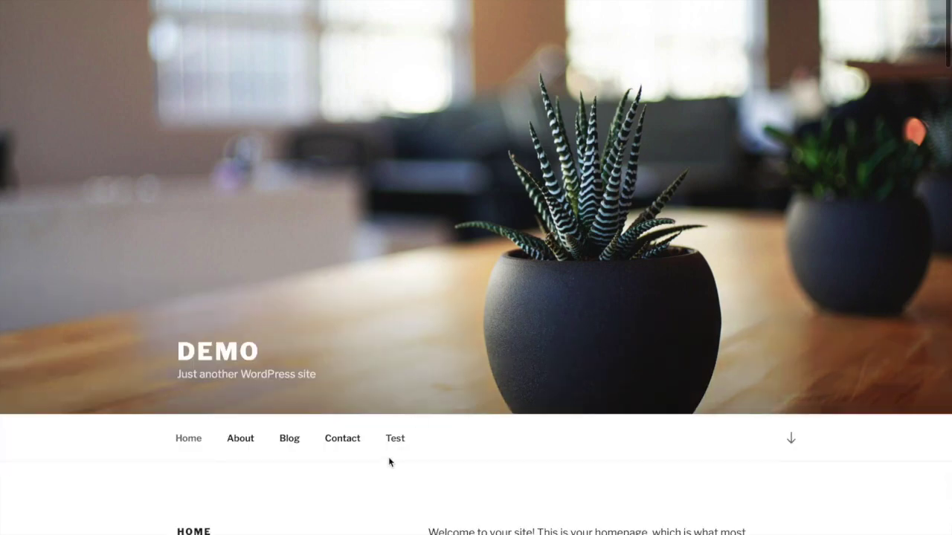
click(393, 439)
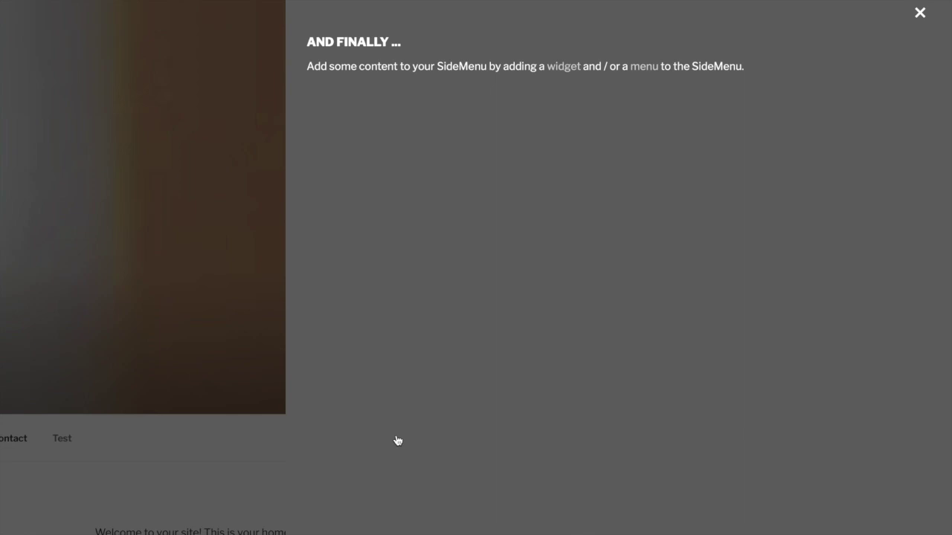
click(155, 298)
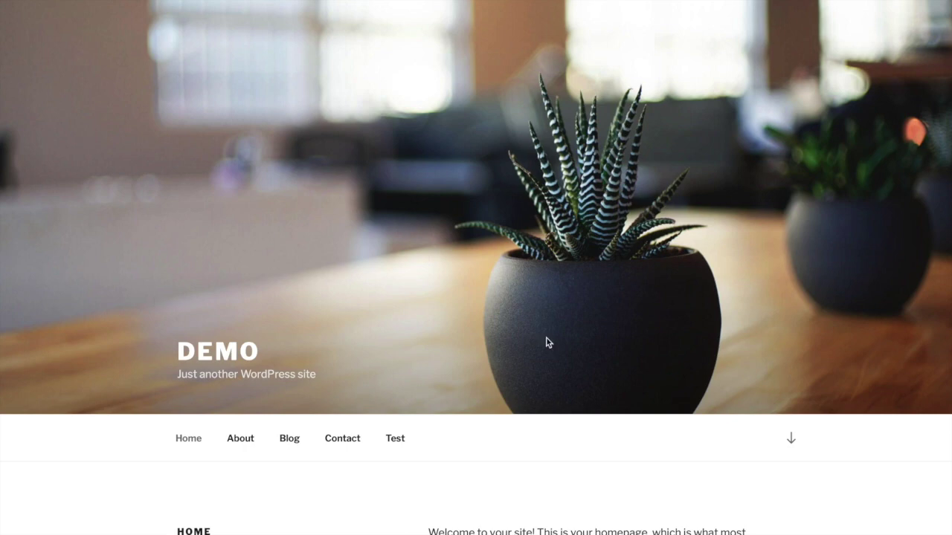
click(386, 438)
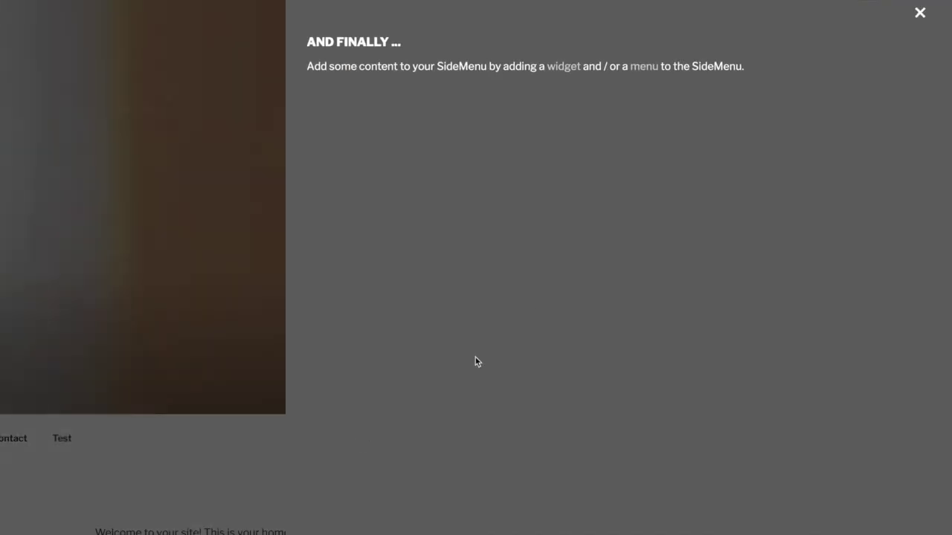
click(919, 13)
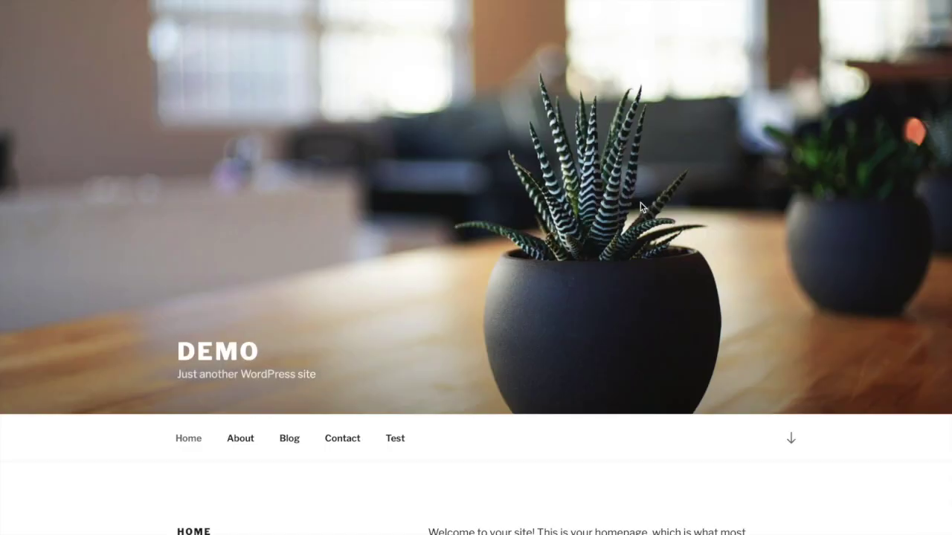
click(389, 440)
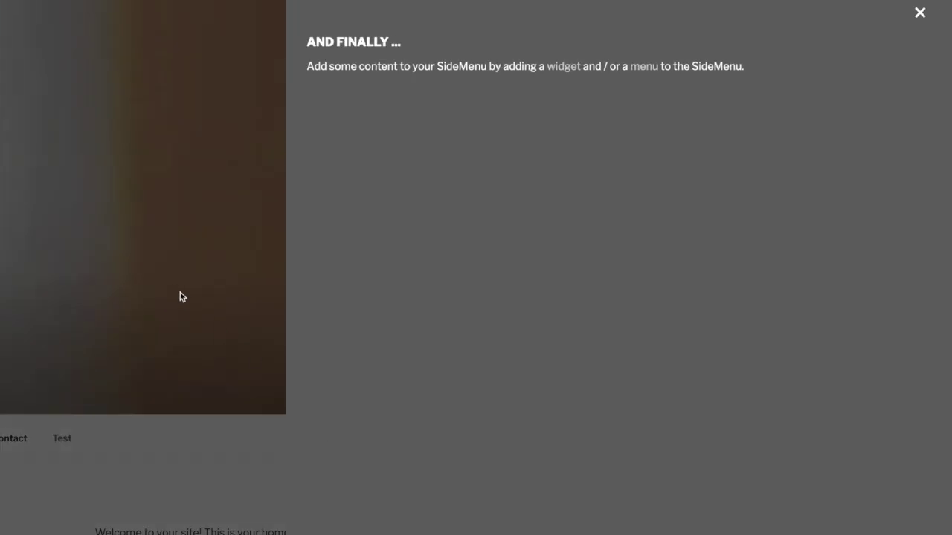
click(173, 284)
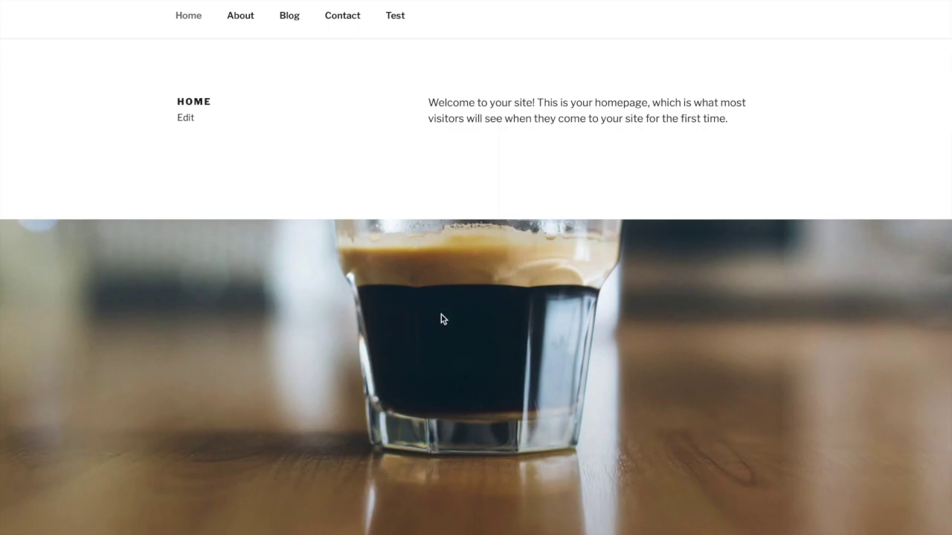
scroll(441, 319, up, 6)
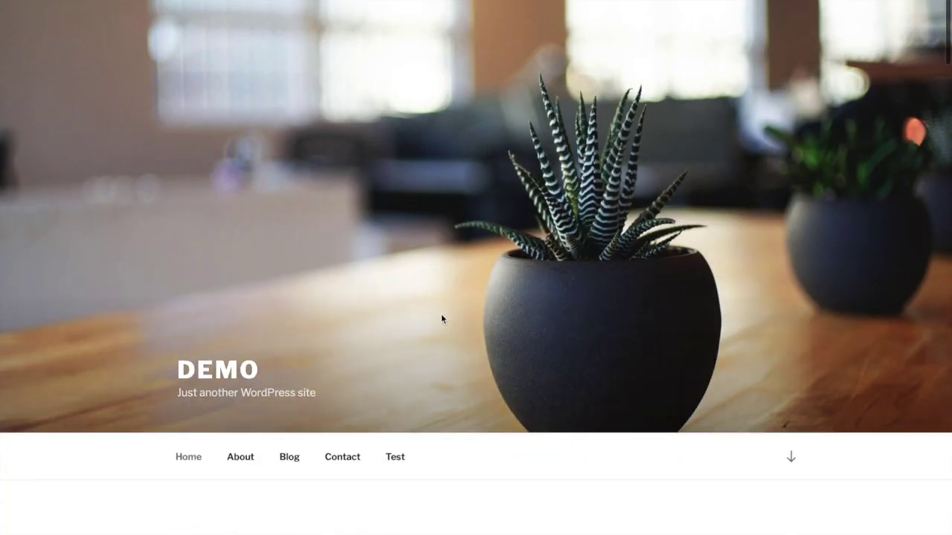
scroll(364, 334, up, 1)
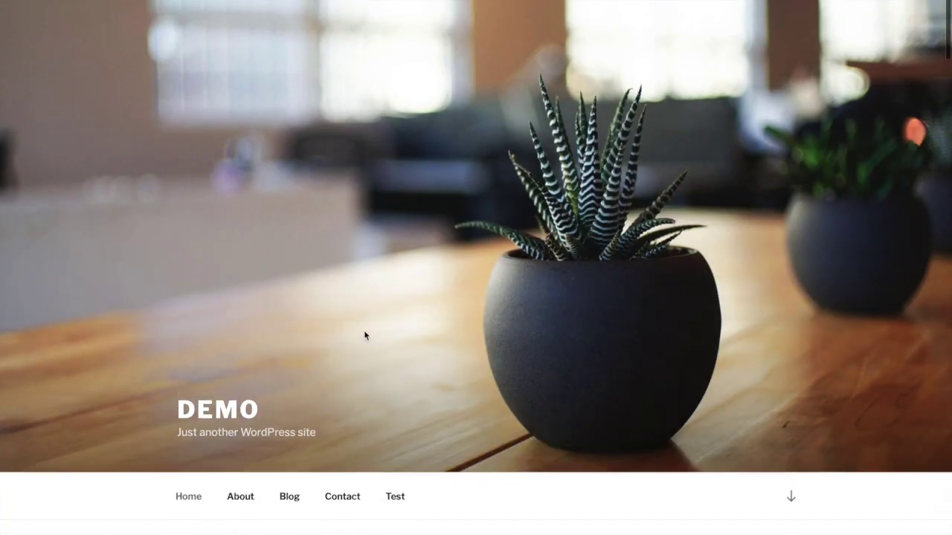
Follow the side menu's link to menu editing, assign the Social Links Menu to the SideMenu display location and save it.
click(402, 499)
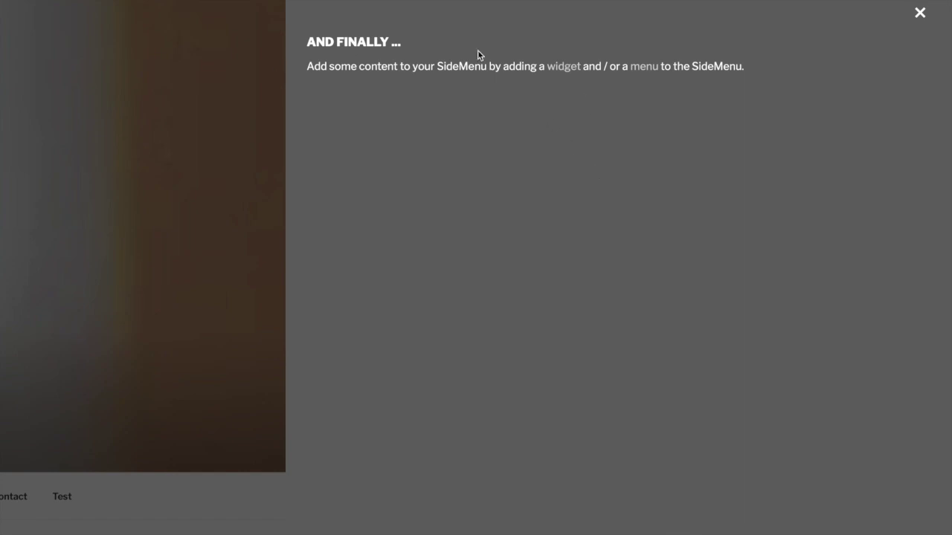
click(645, 69)
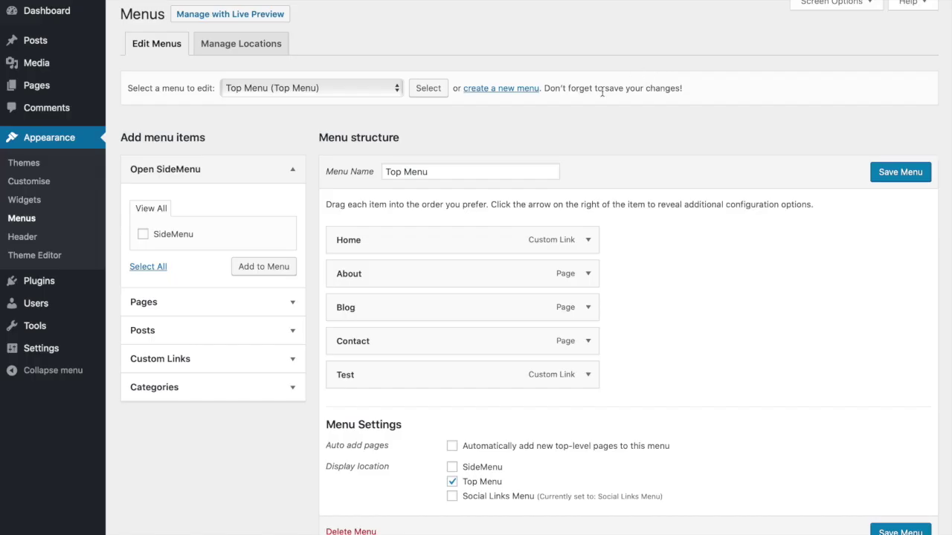
click(345, 88)
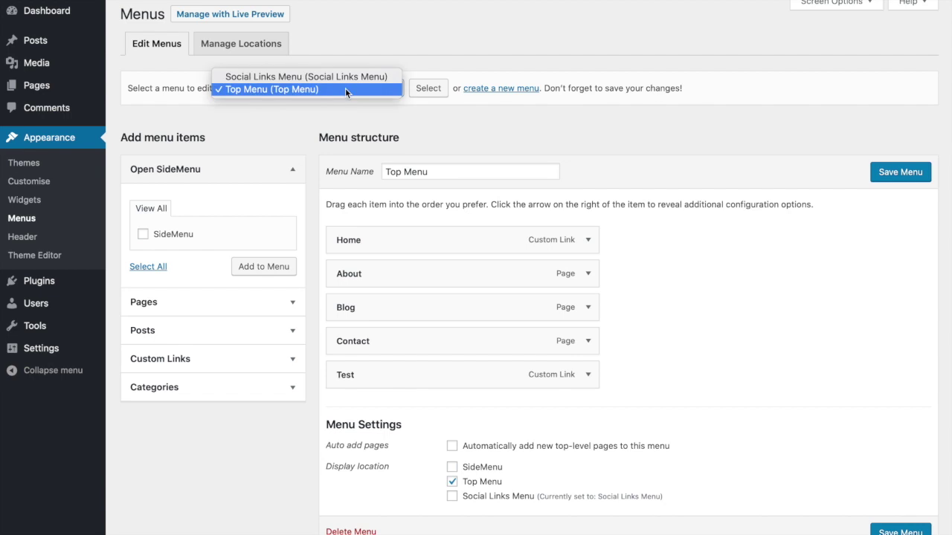
click(309, 77)
click(429, 88)
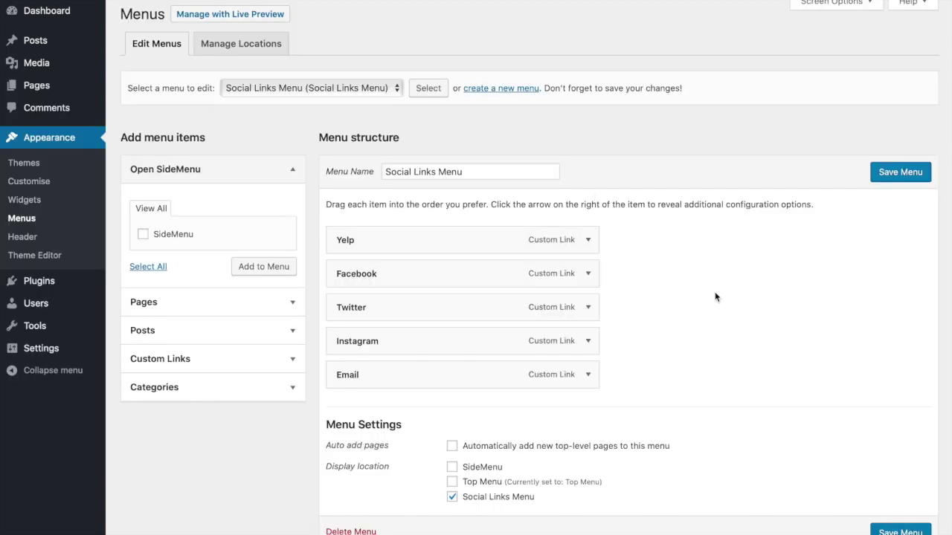
scroll(718, 295, down, 1)
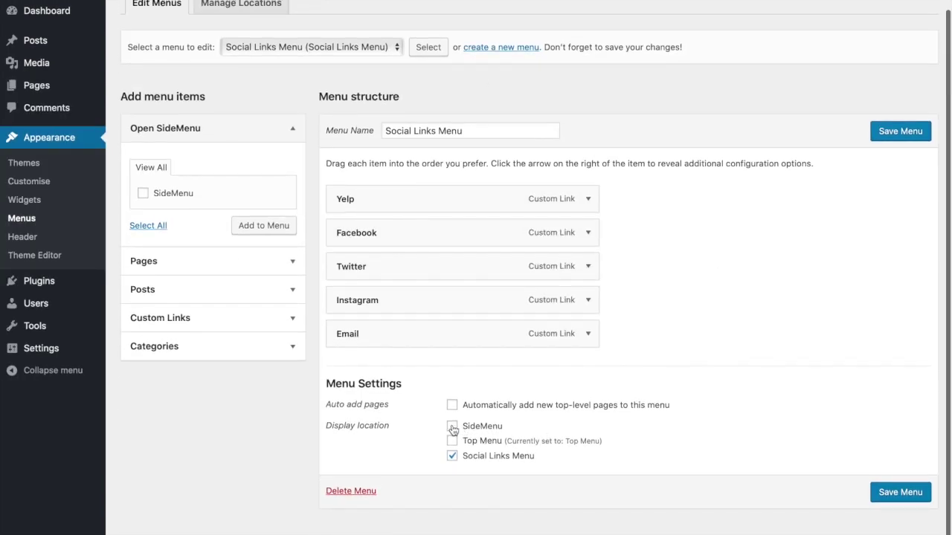
click(452, 426)
click(894, 493)
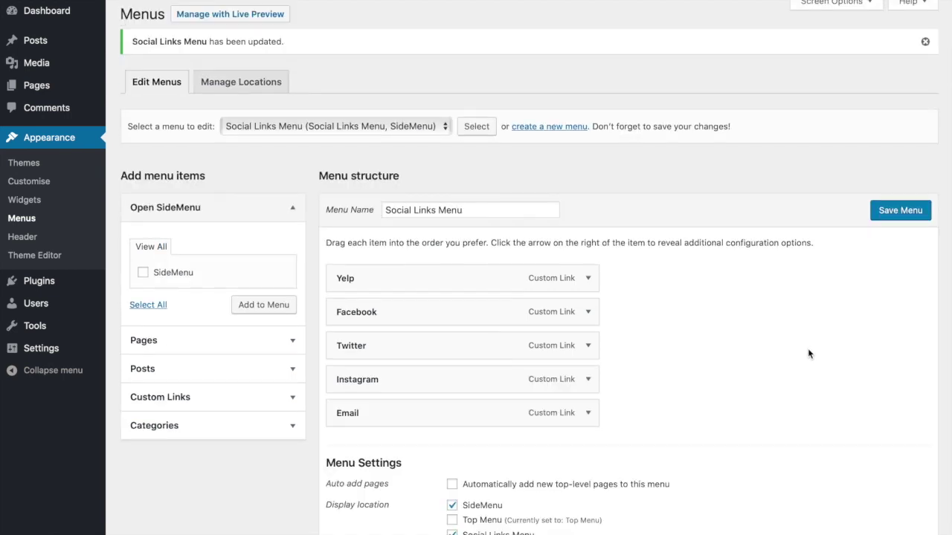
Move the Find Us and About This Site widgets from the Blog Sidebar into the SideMenu widget area.
mouse_move(54, 287)
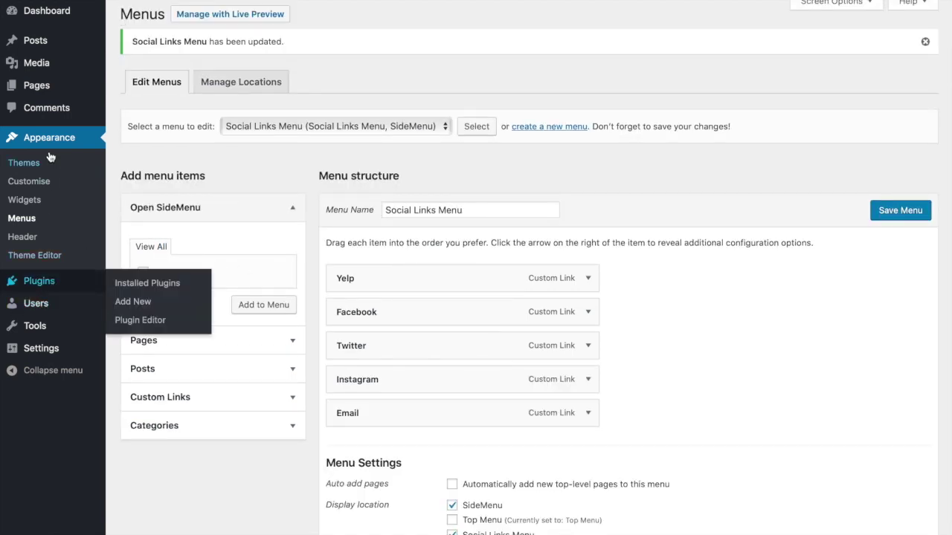
click(25, 200)
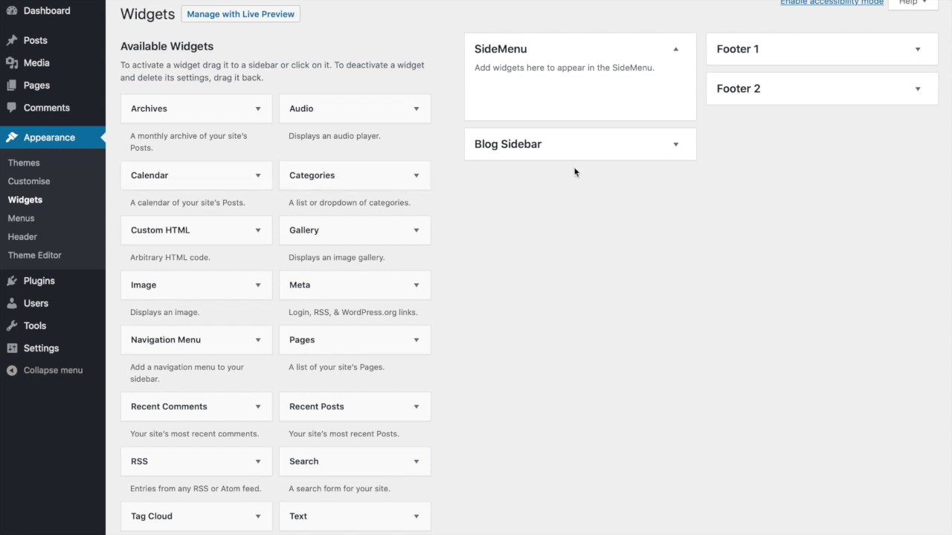
click(601, 153)
drag(553, 205, 548, 88)
drag(536, 210, 527, 121)
Open the SideMenu settings in the site customiser and show the side menu in the live preview.
mouse_move(52, 0)
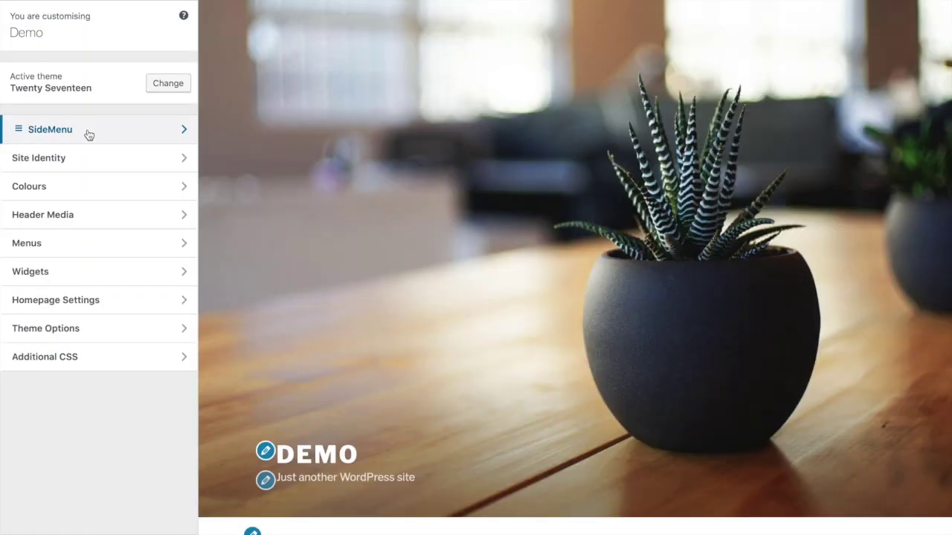
click(87, 134)
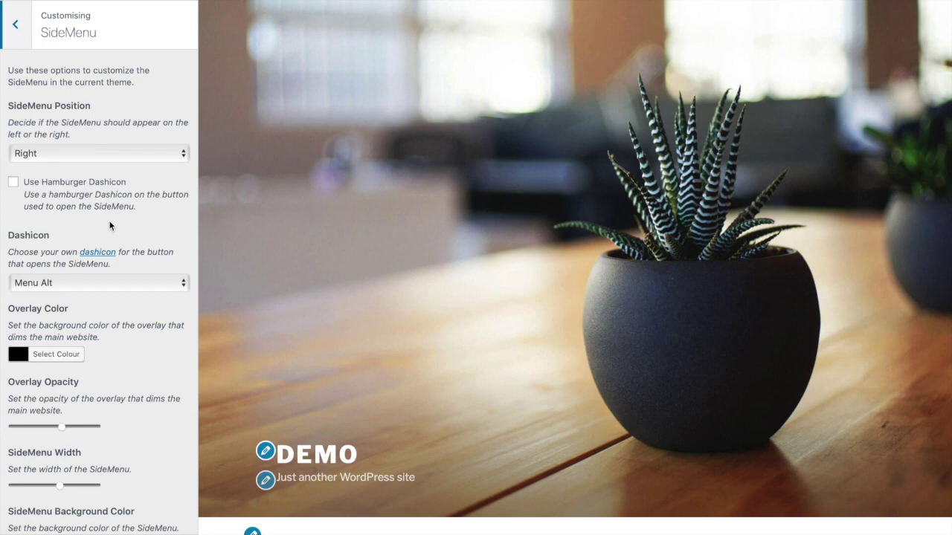
click(497, 531)
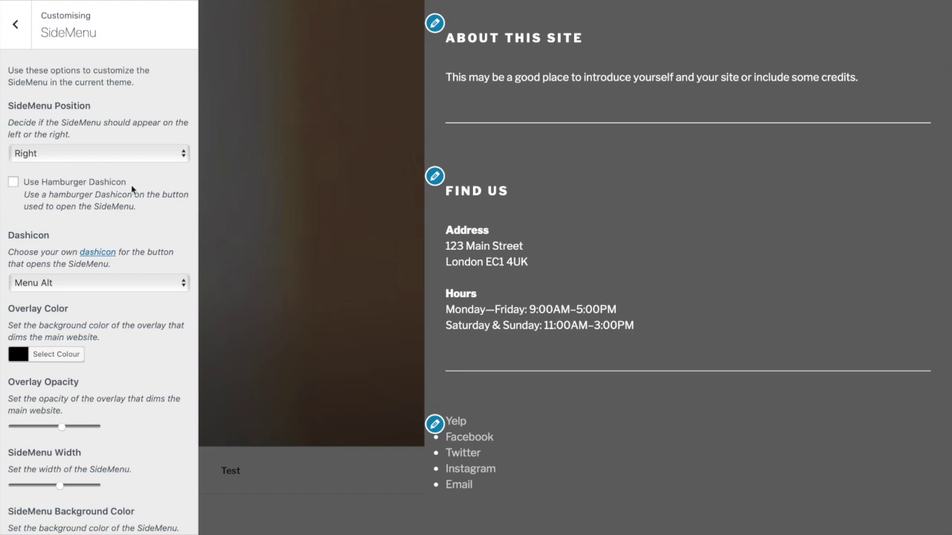
Try the Left SideMenu position in the live preview, set it back to Right, check it and close the side menu.
click(72, 155)
click(76, 141)
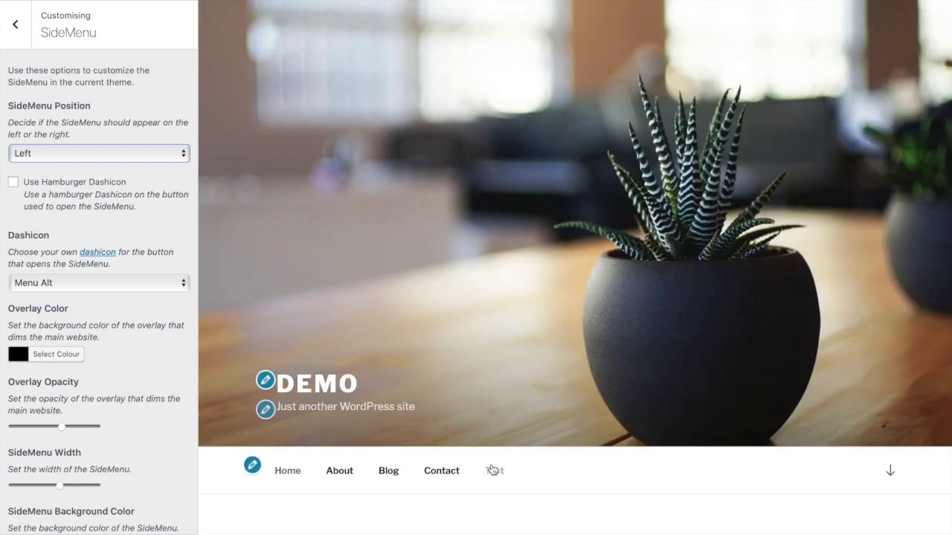
click(491, 467)
click(39, 152)
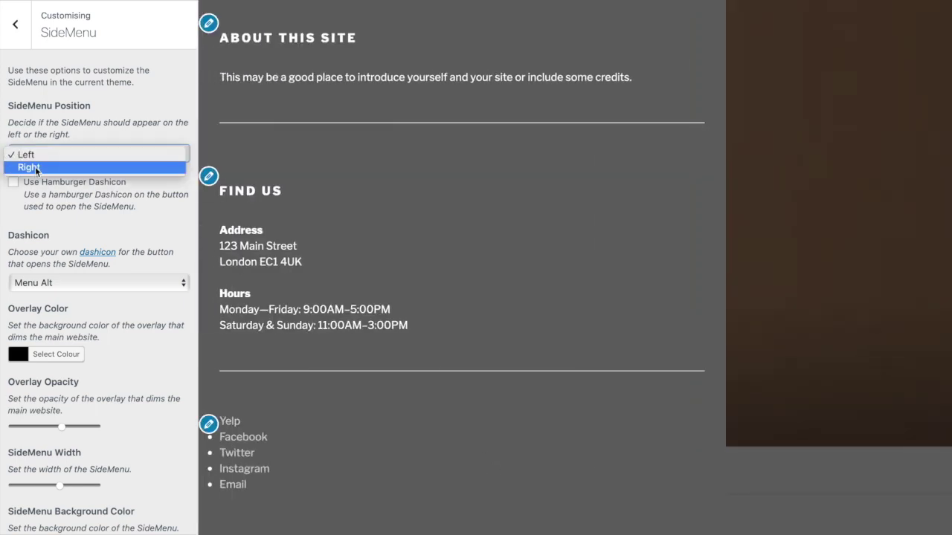
click(35, 168)
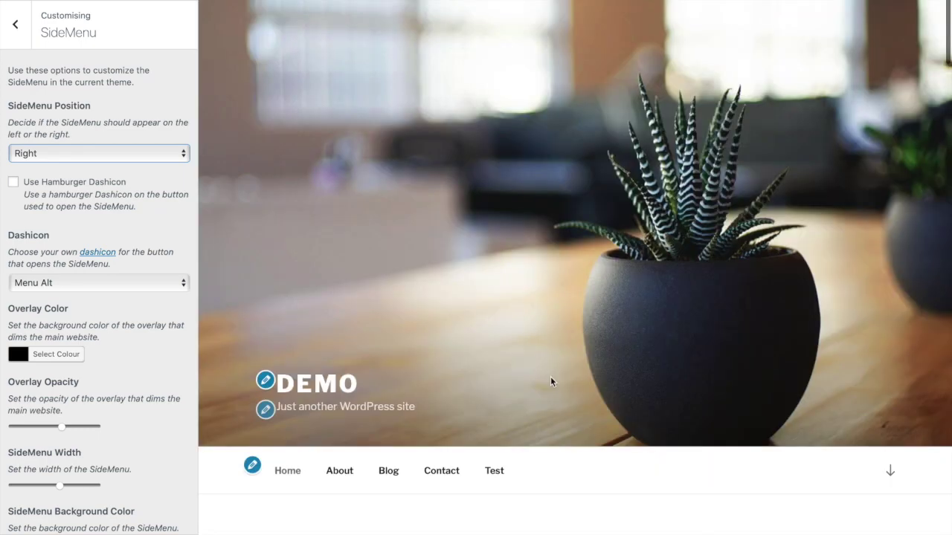
click(494, 476)
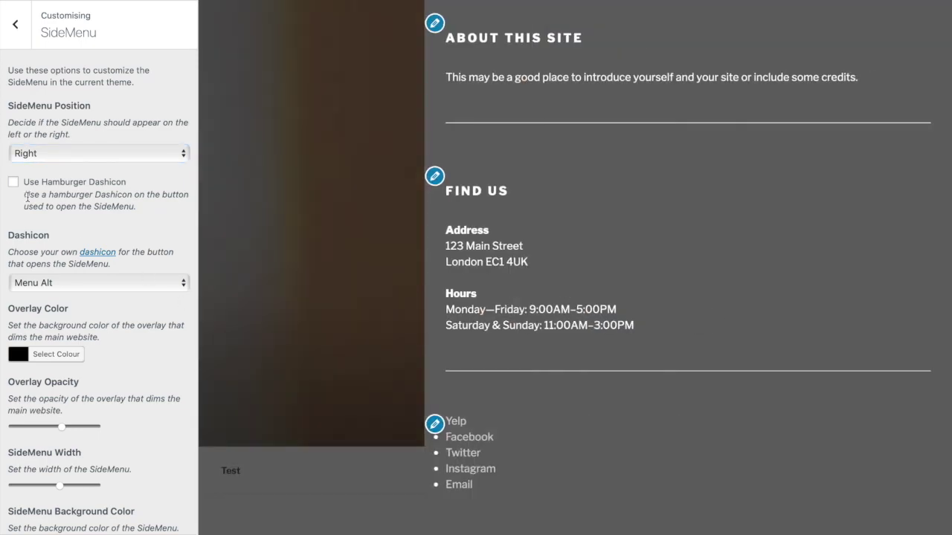
click(273, 263)
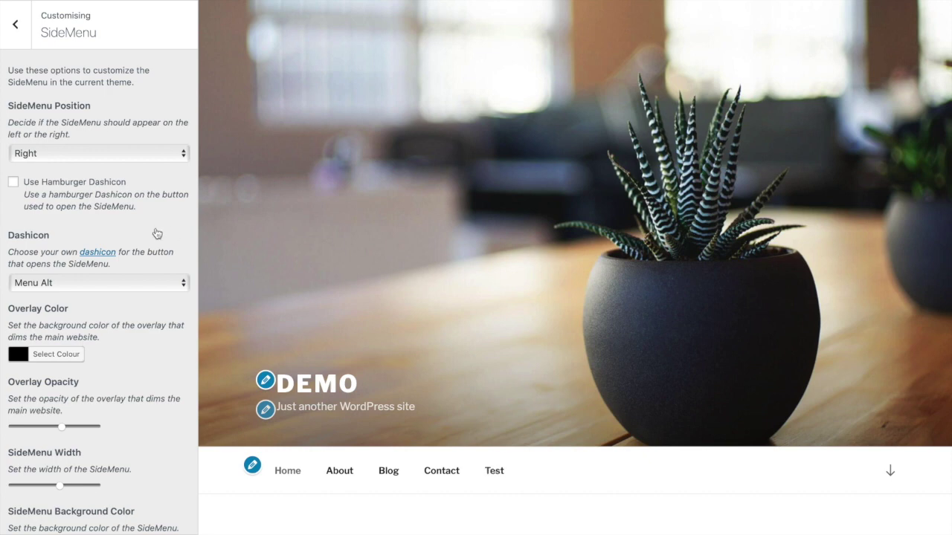
Enable Use Hamburger Dashicon for the opening link and test opening and closing the side menu with it.
click(37, 185)
click(490, 470)
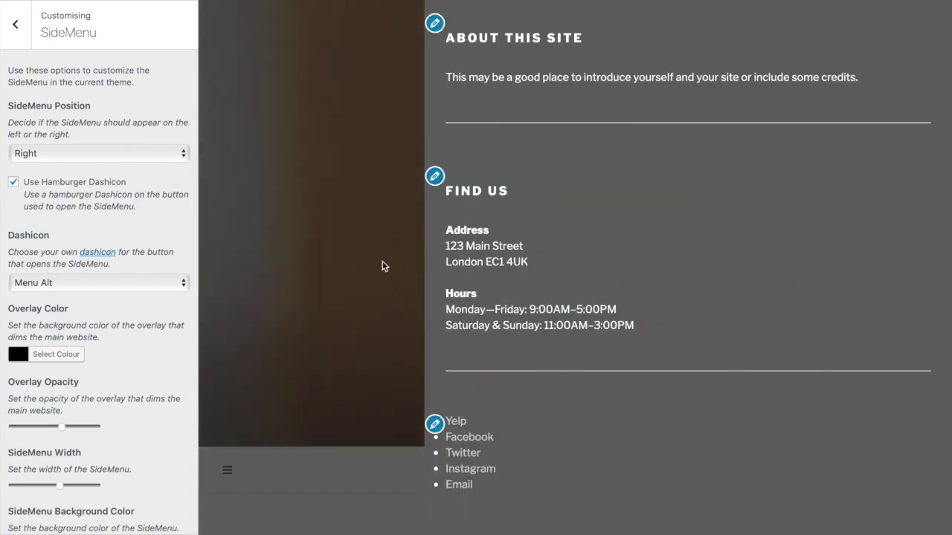
click(383, 261)
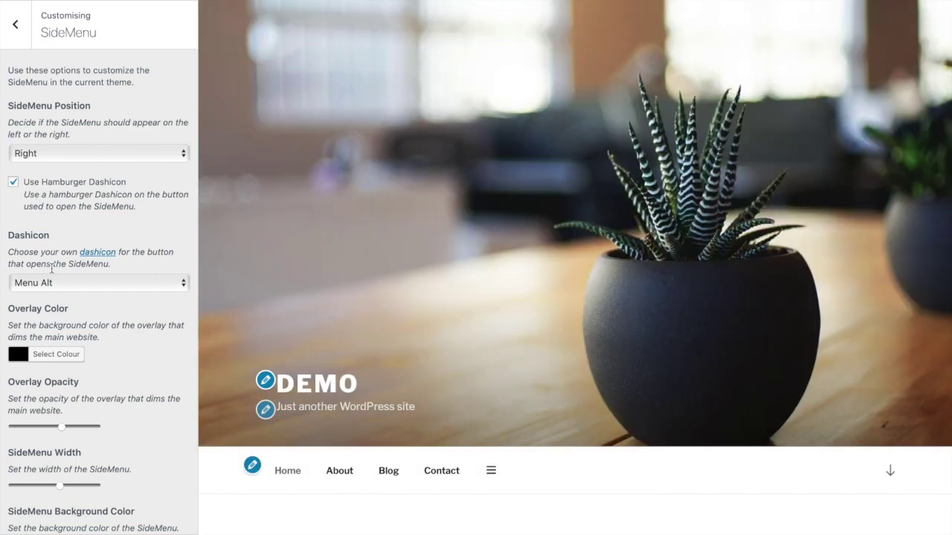
Change the opening button's dashicon to Cart and test opening and closing the side menu with it.
click(81, 283)
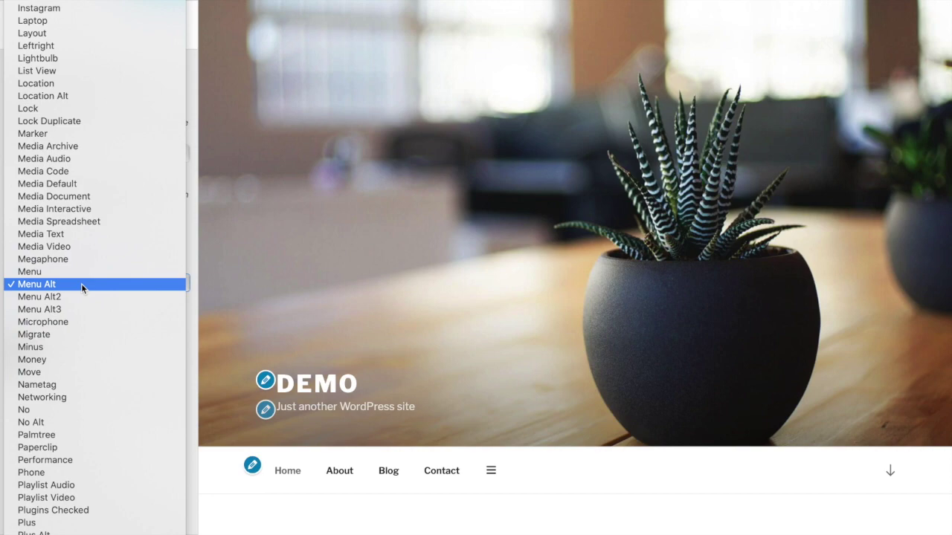
scroll(81, 283, up, 15)
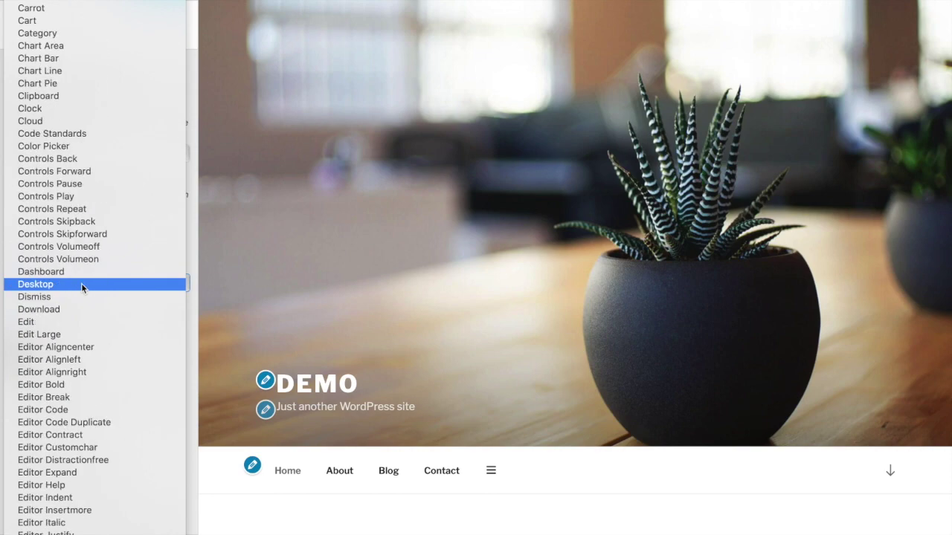
scroll(81, 283, up, 6)
click(64, 272)
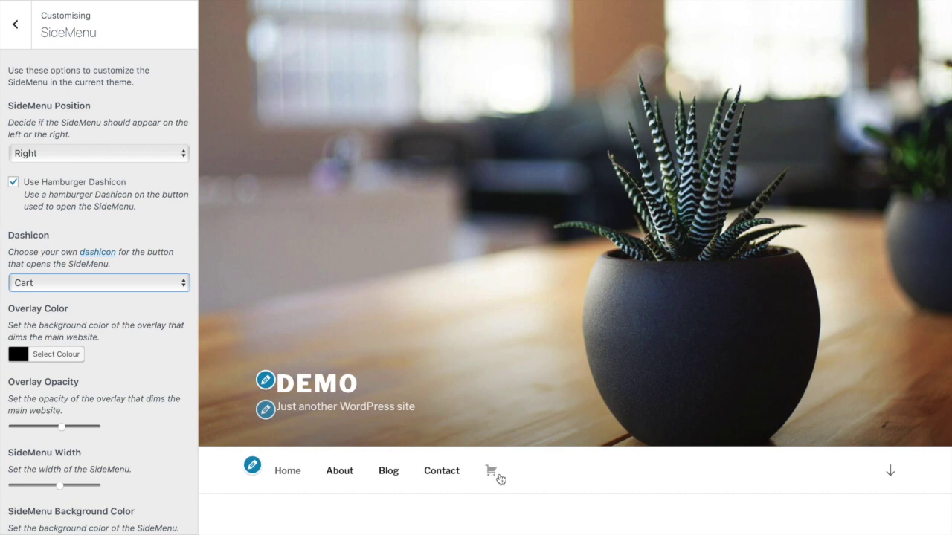
click(490, 473)
click(356, 289)
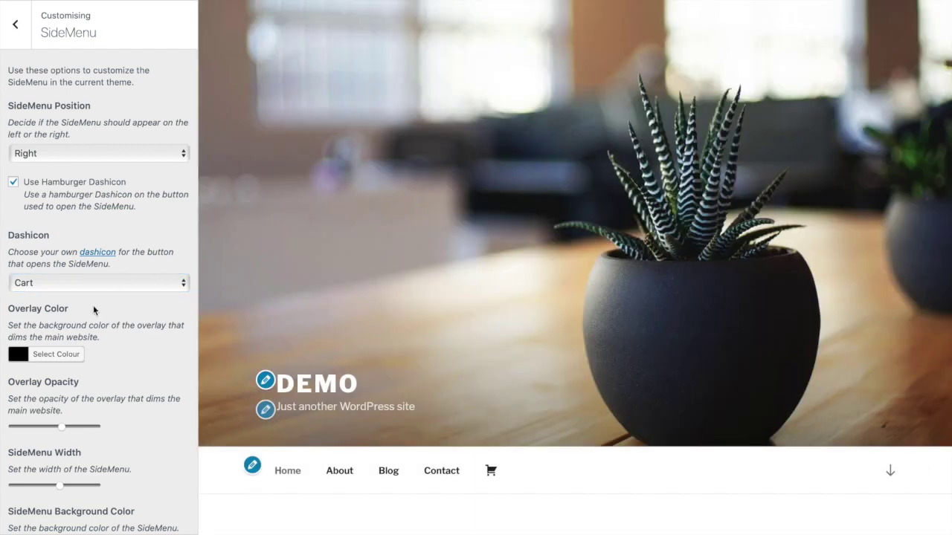
Show the side menu in the preview and set the Overlay Color to the purple preset #8224e3.
scroll(90, 336, down, 4)
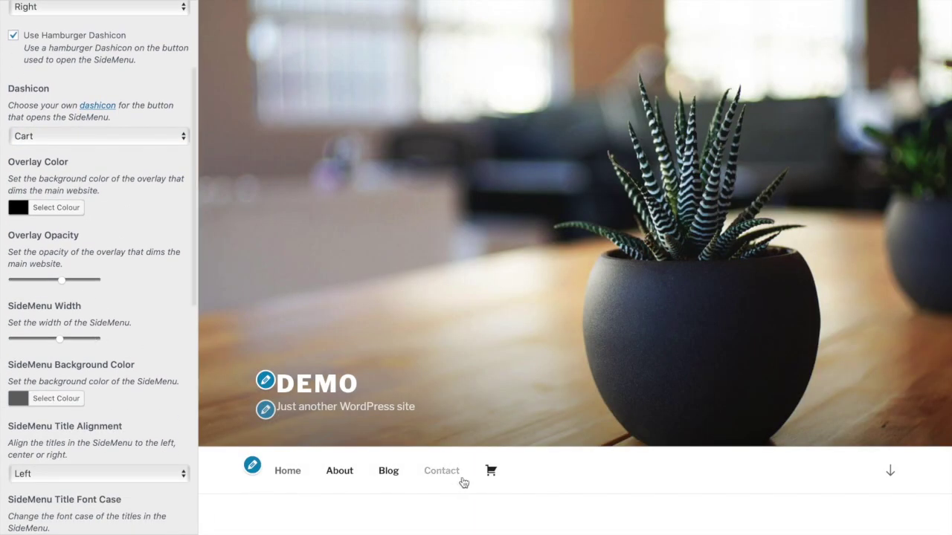
click(492, 473)
click(77, 208)
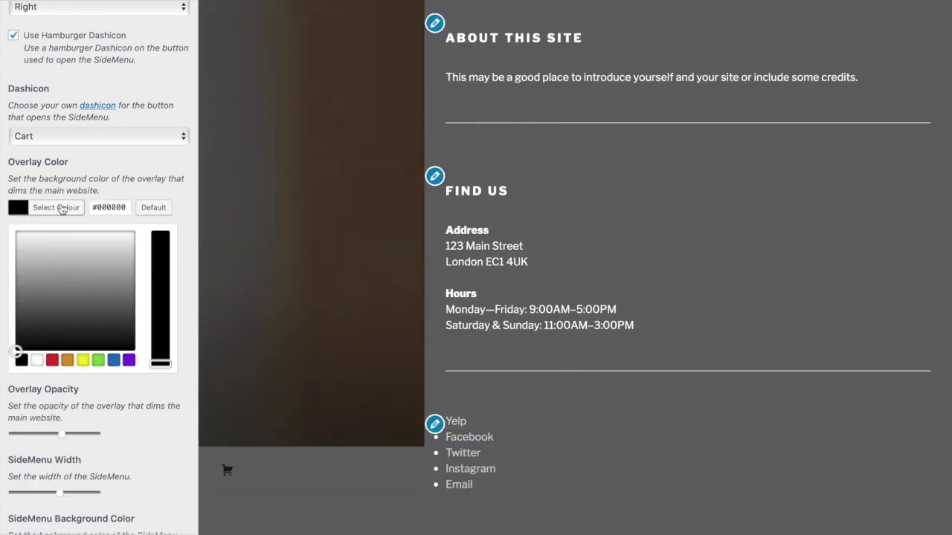
click(130, 362)
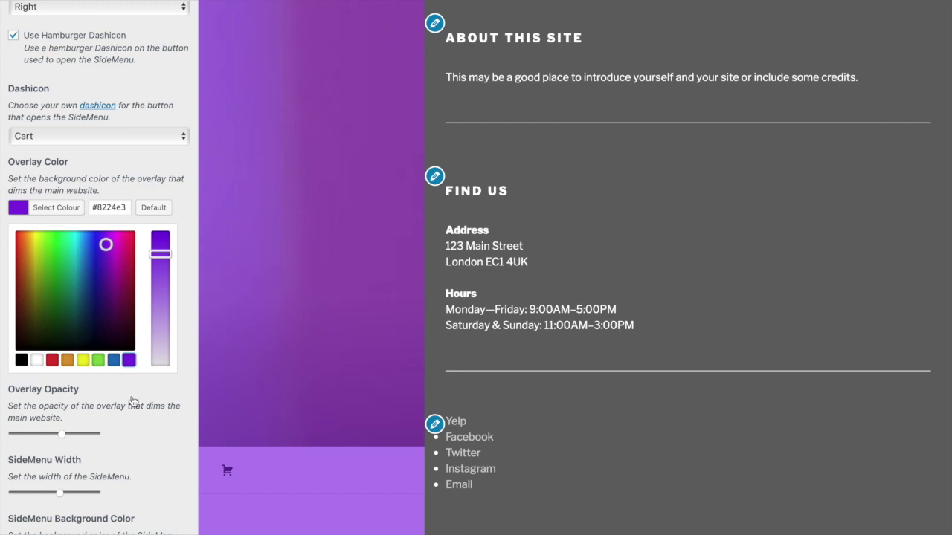
Lower the Overlay Opacity slightly, narrow the SideMenu Width to about half the preview, and reopen the side menu to check.
scroll(132, 397, down, 2)
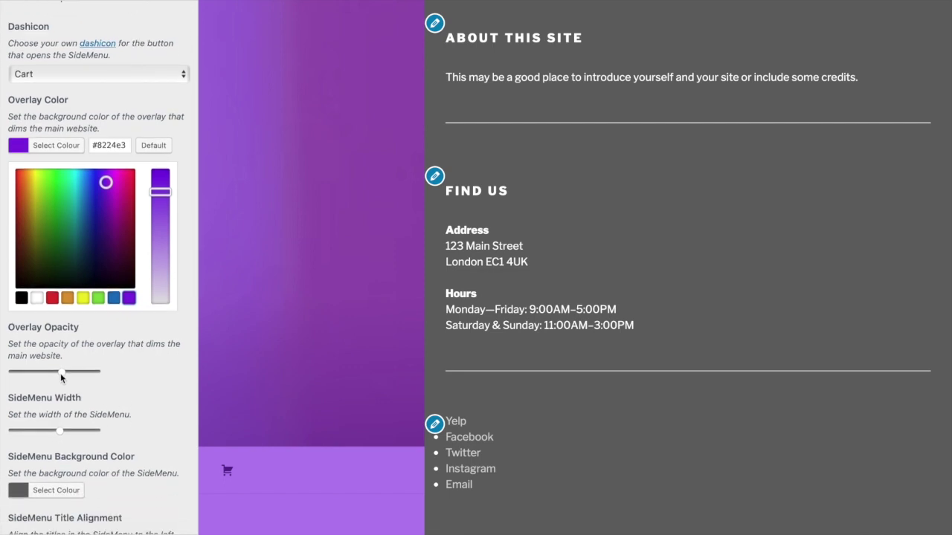
drag(60, 373, 44, 372)
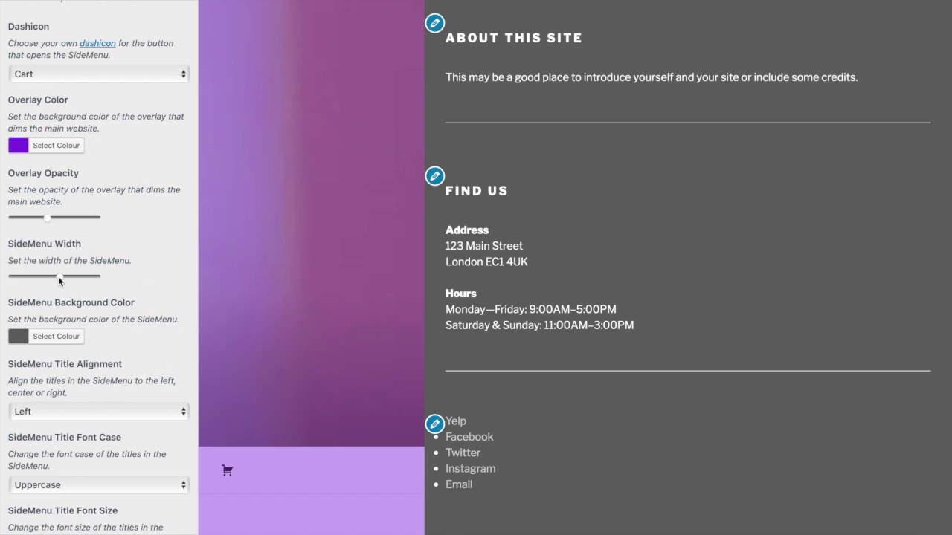
drag(60, 280, 39, 279)
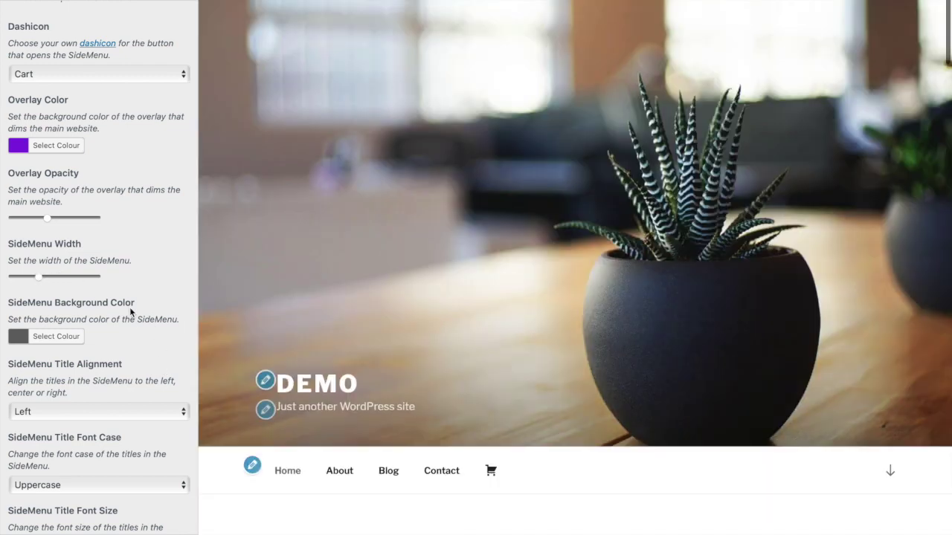
click(492, 469)
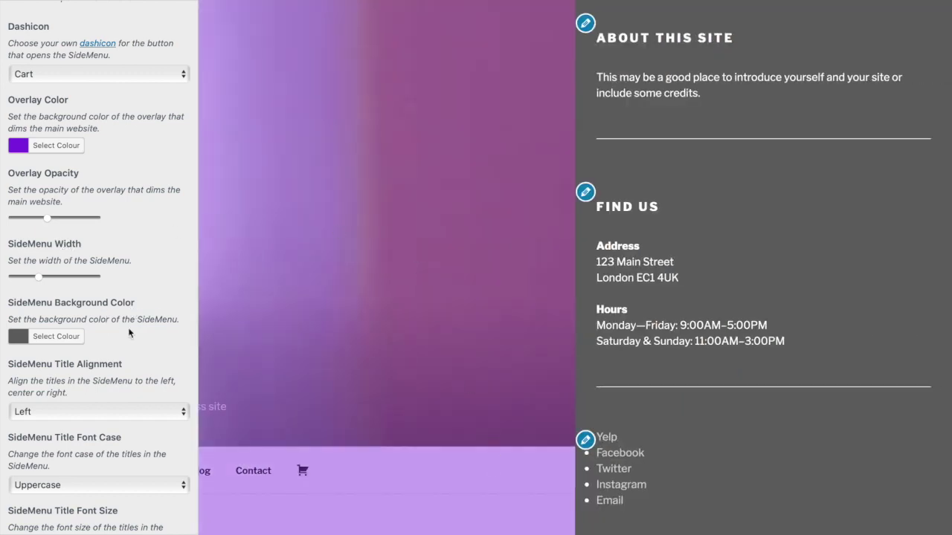
Set the SideMenu Background Color to the purple preset #8224e3.
scroll(128, 333, down, 3)
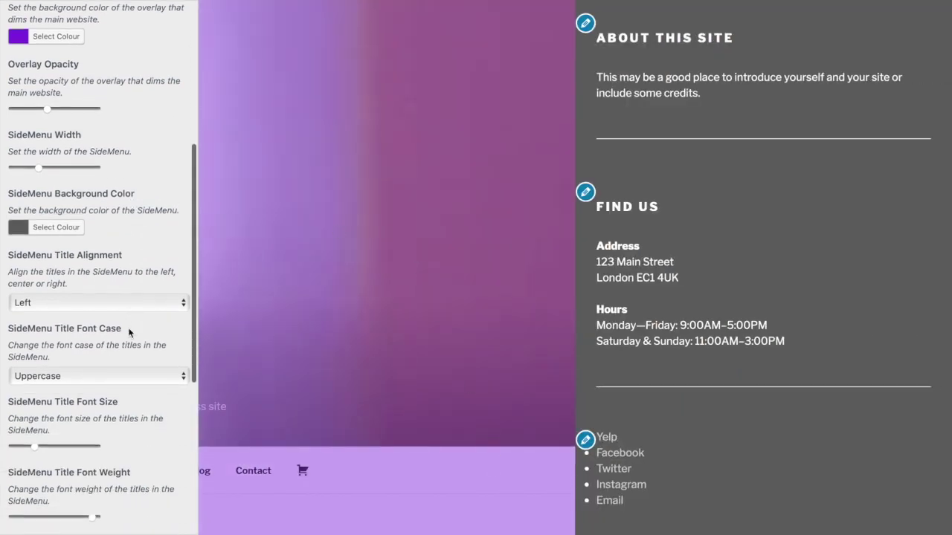
click(54, 218)
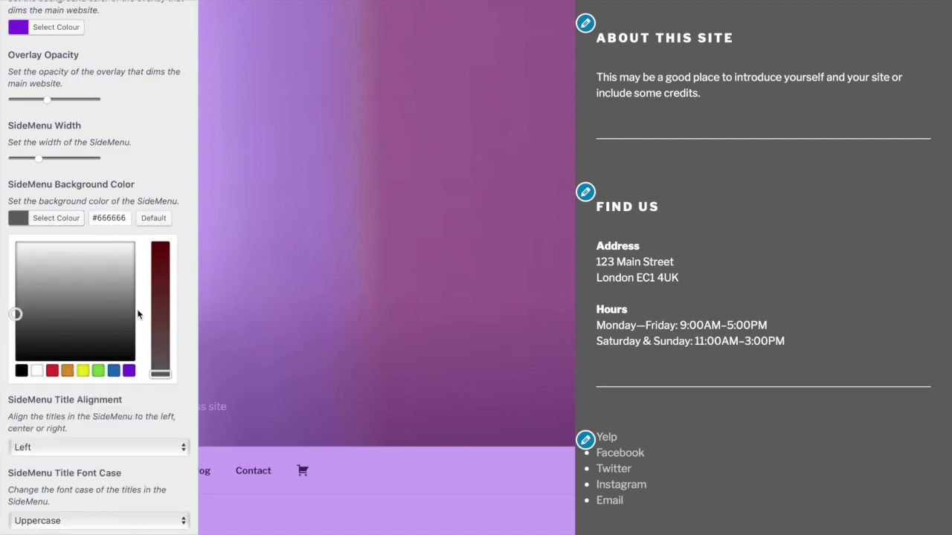
click(128, 371)
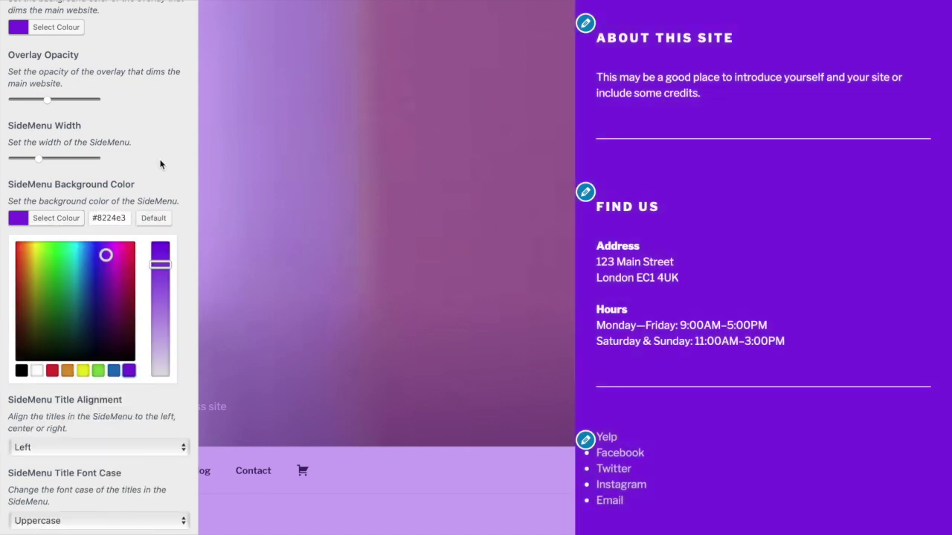
Try Center for the SideMenu Title Alignment and set it back to Left.
scroll(145, 456, down, 6)
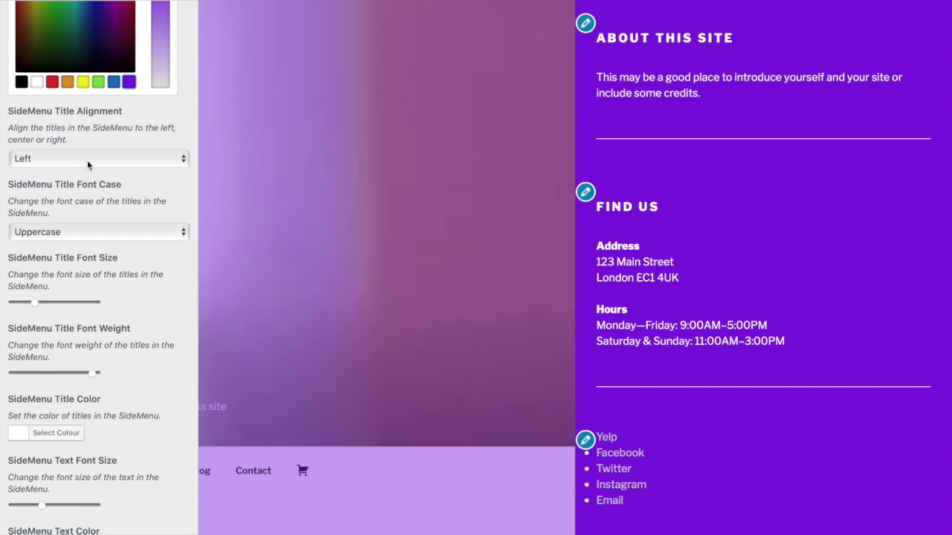
click(87, 164)
click(85, 171)
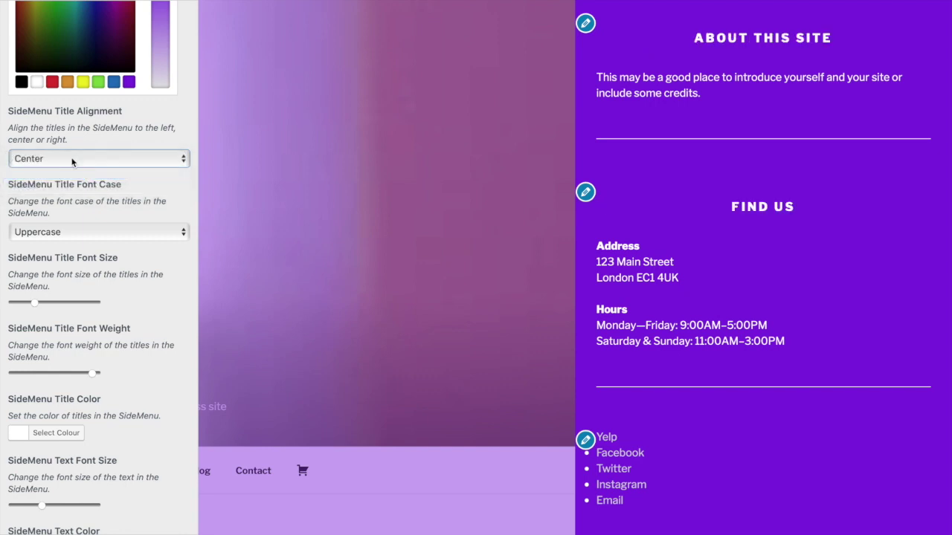
click(72, 161)
click(57, 147)
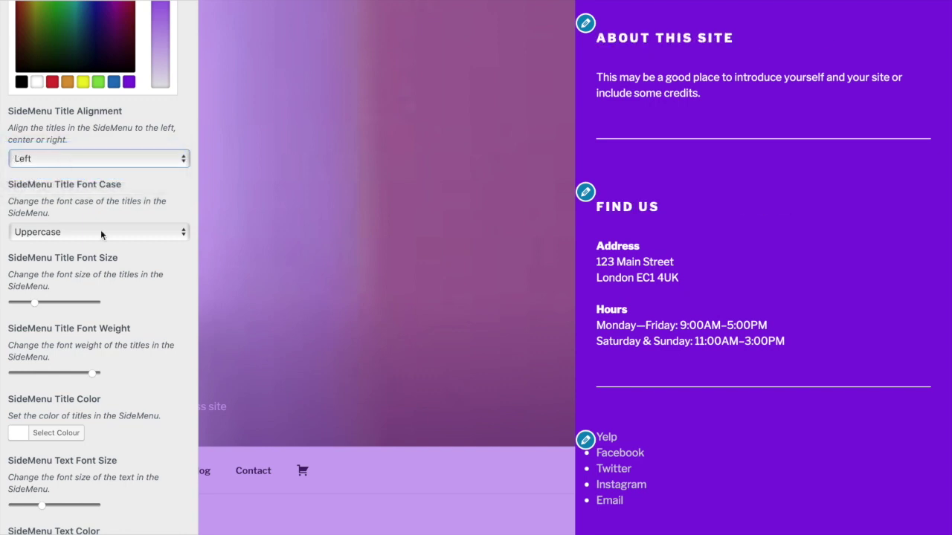
Set the SideMenu Title Font Case to None.
scroll(102, 235, down, 2)
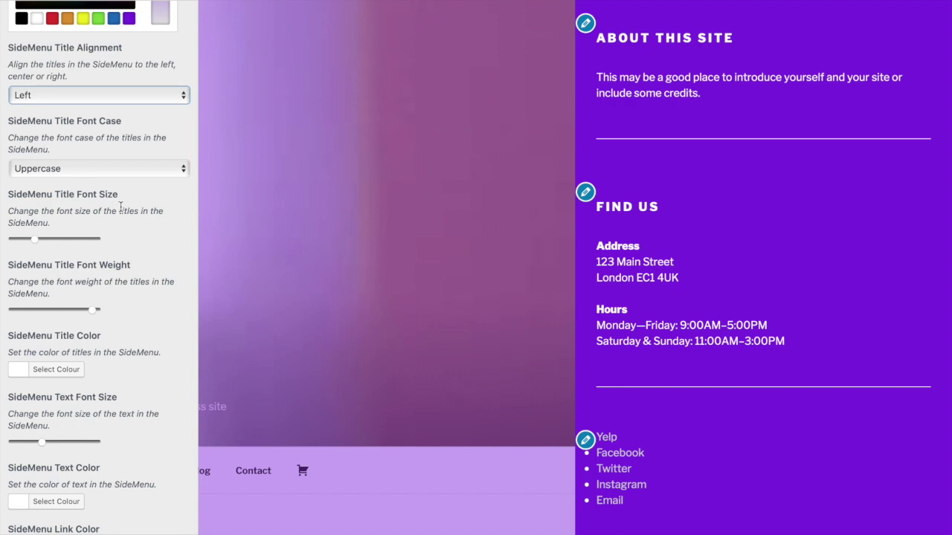
click(70, 169)
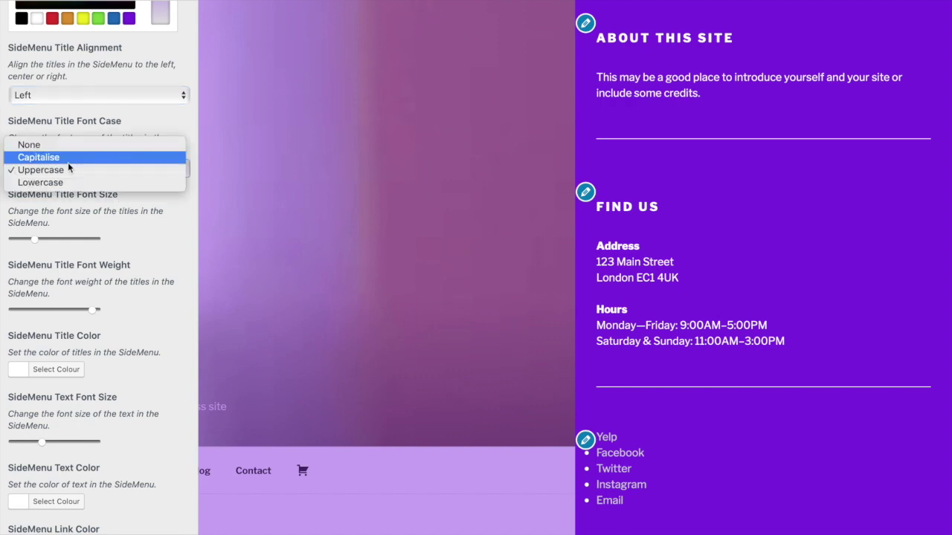
click(60, 145)
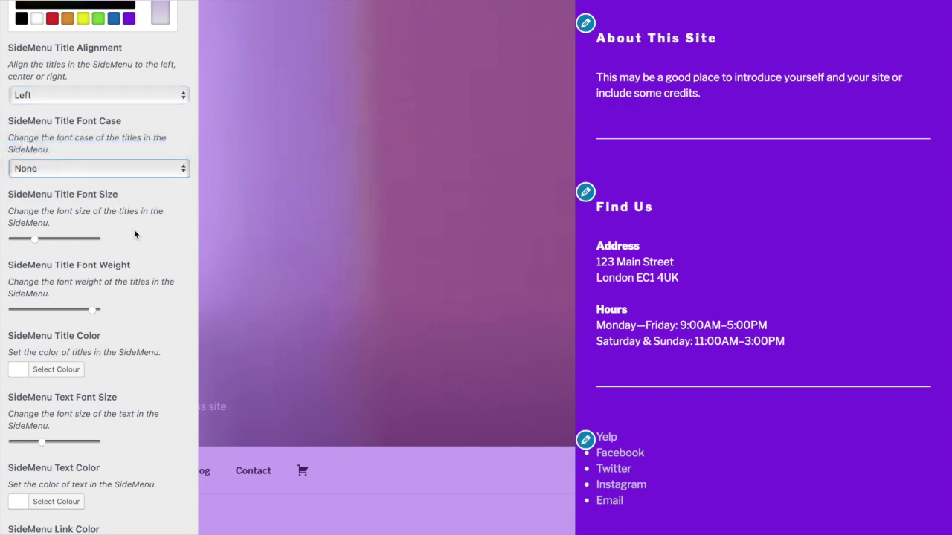
Increase the SideMenu Title Font Size to a little under mid-range and reduce the Title Font Weight to about 40% of its range.
scroll(115, 237, down, 2)
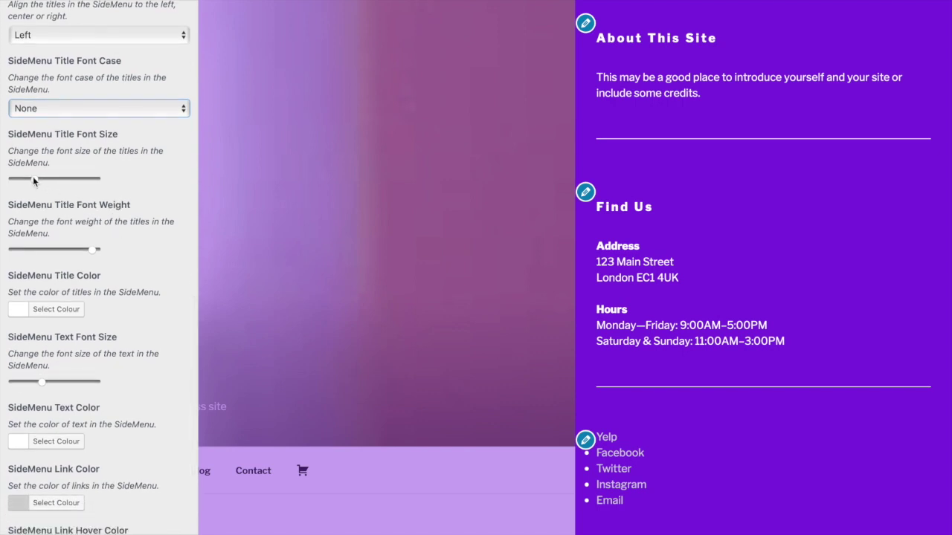
drag(33, 177, 49, 180)
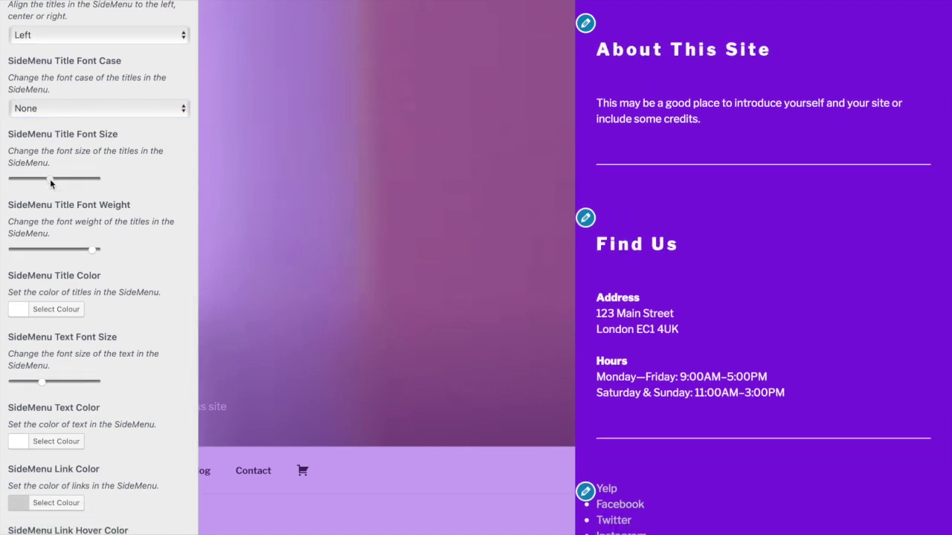
scroll(49, 183, down, 2)
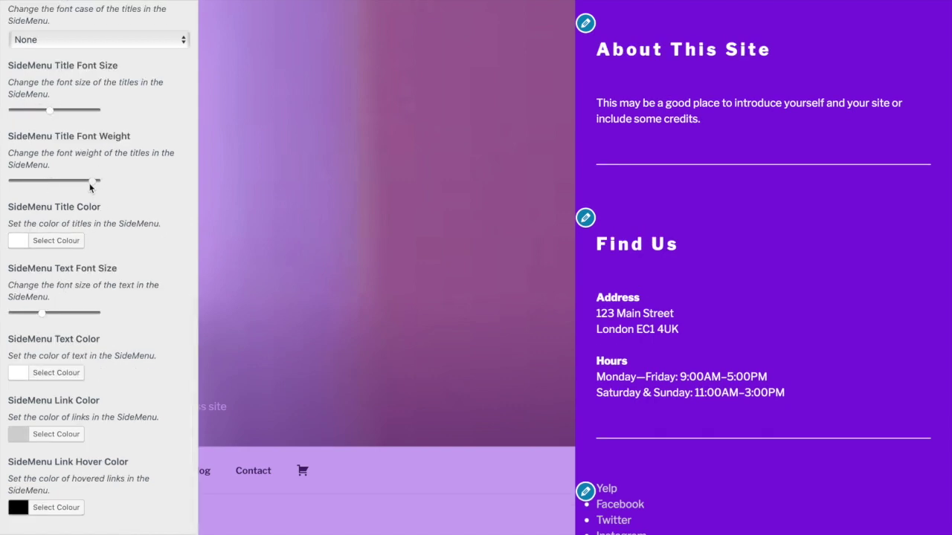
drag(91, 183, 46, 183)
Try the yellow preset #eeee22 as the SideMenu Title Color, restore the default colour and close the colour picker.
scroll(125, 231, down, 1)
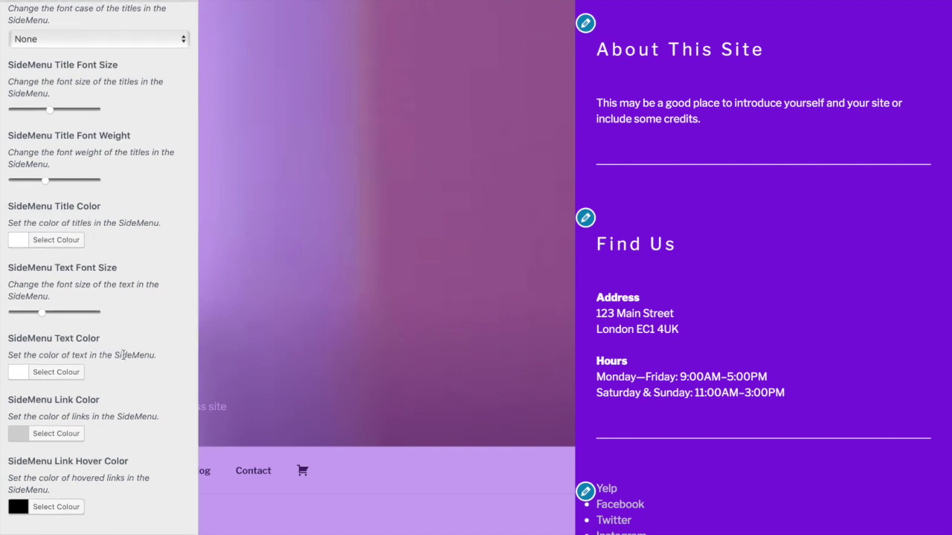
click(65, 241)
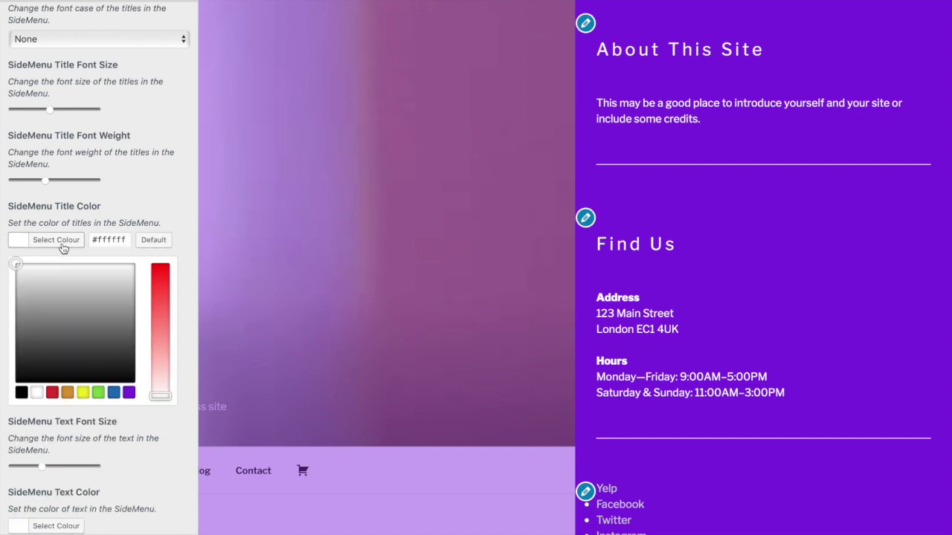
click(83, 393)
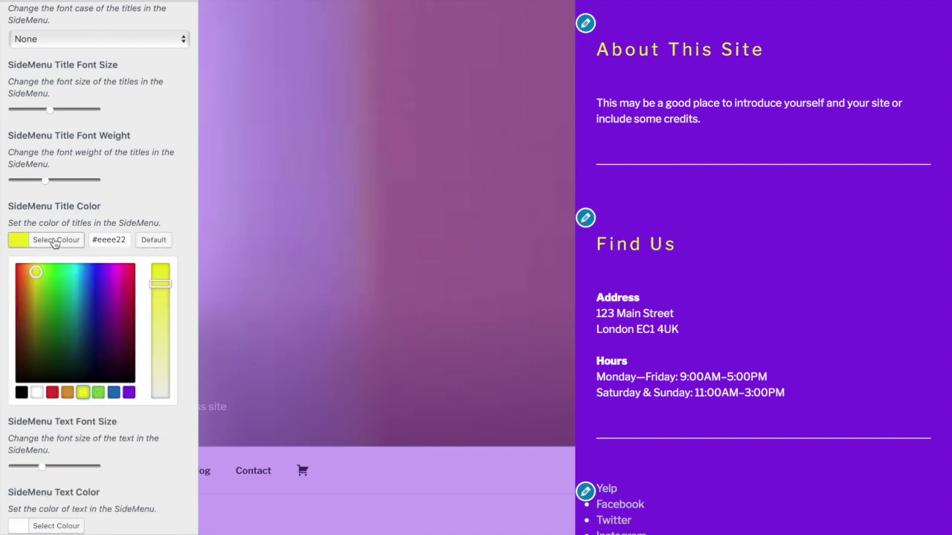
click(163, 245)
click(162, 195)
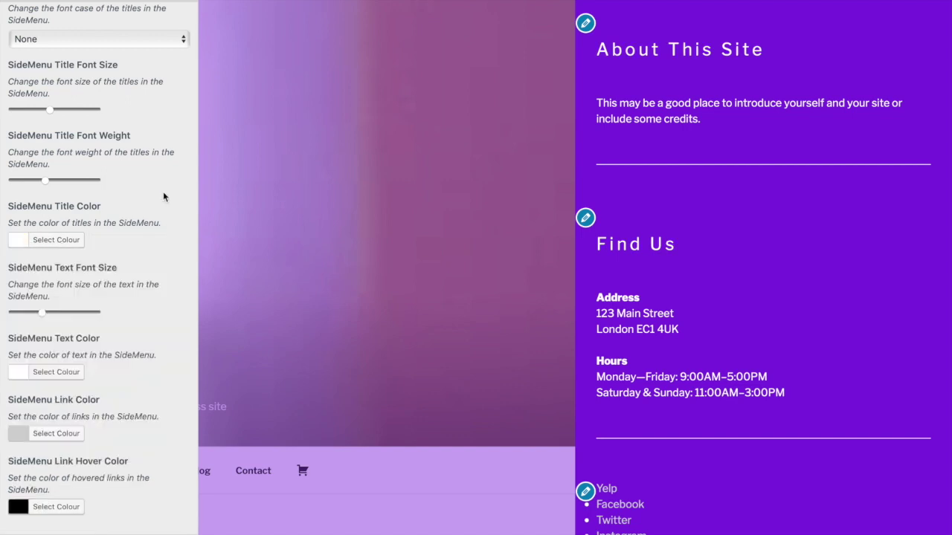
scroll(163, 196, down, 1)
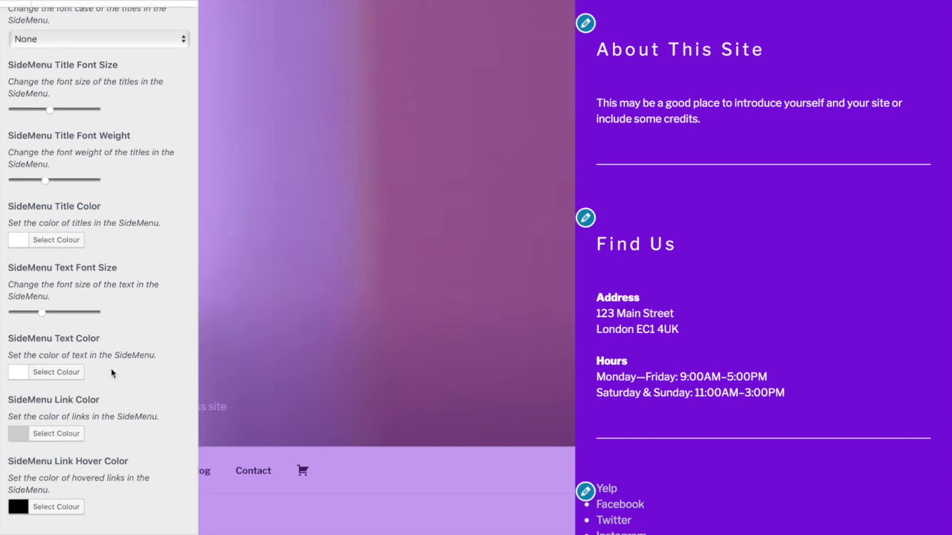